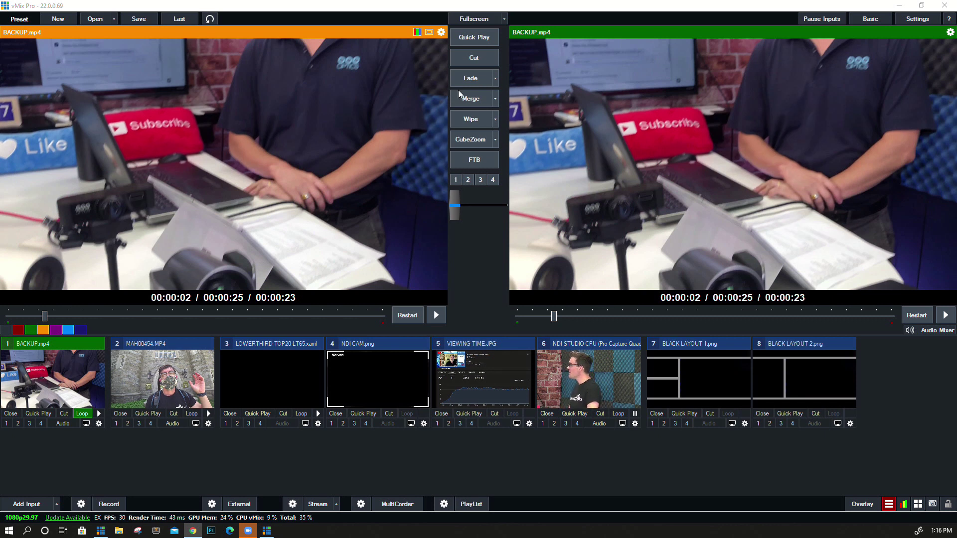
- Open and then close the fullscreen display options
{"action": "left_click", "coordinate": [504, 20]}
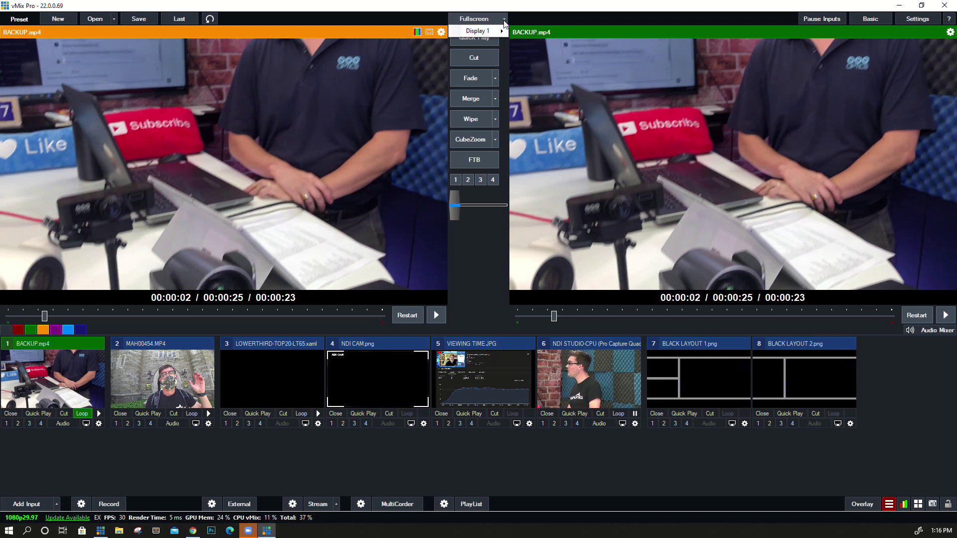
{"action": "mouse_move", "coordinate": [498, 31]}
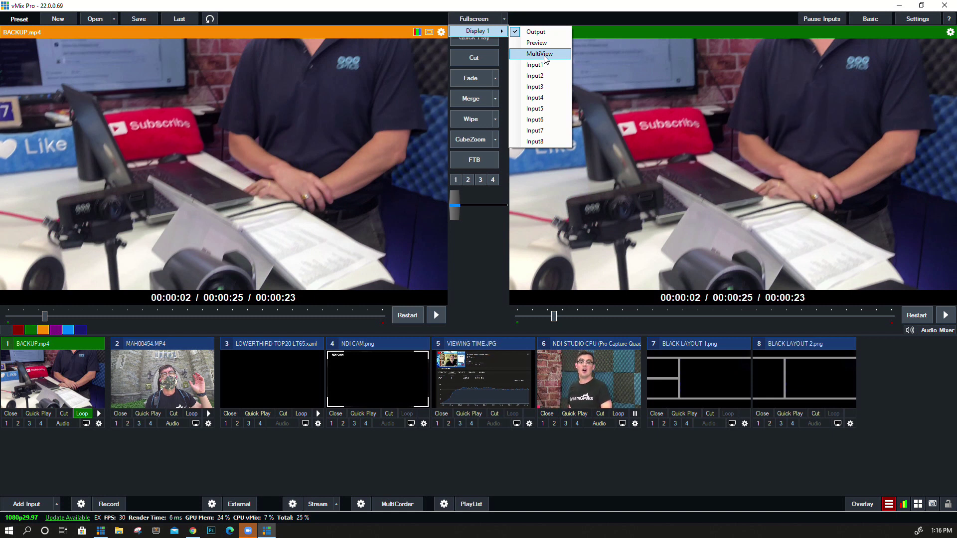
{"action": "left_click", "coordinate": [528, 14]}
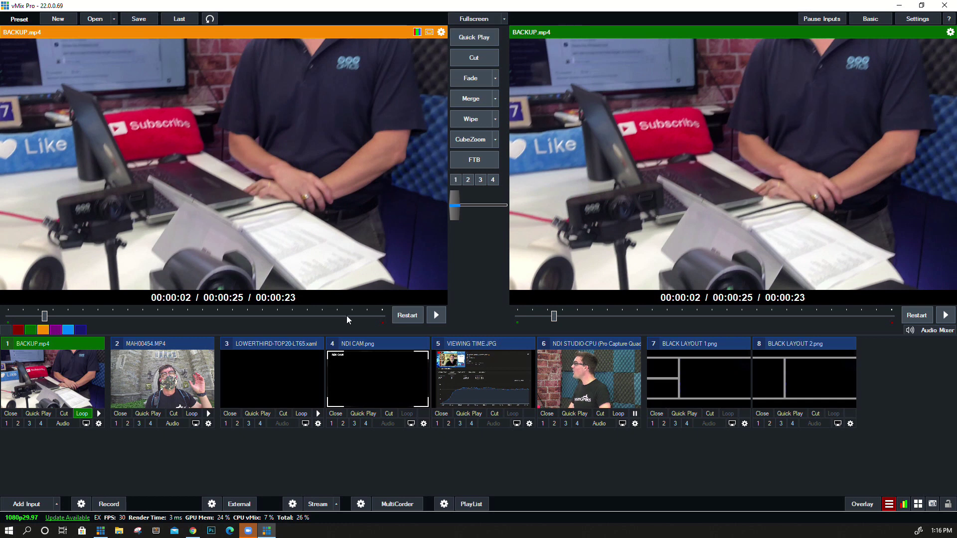
- Add a new Colour input to vMix
{"action": "left_click", "coordinate": [26, 504]}
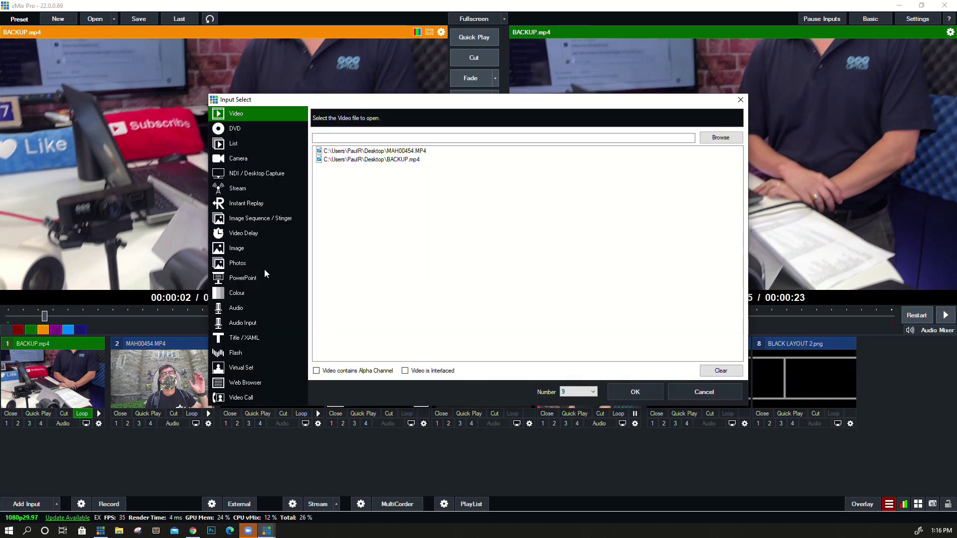
{"action": "left_click", "coordinate": [260, 294]}
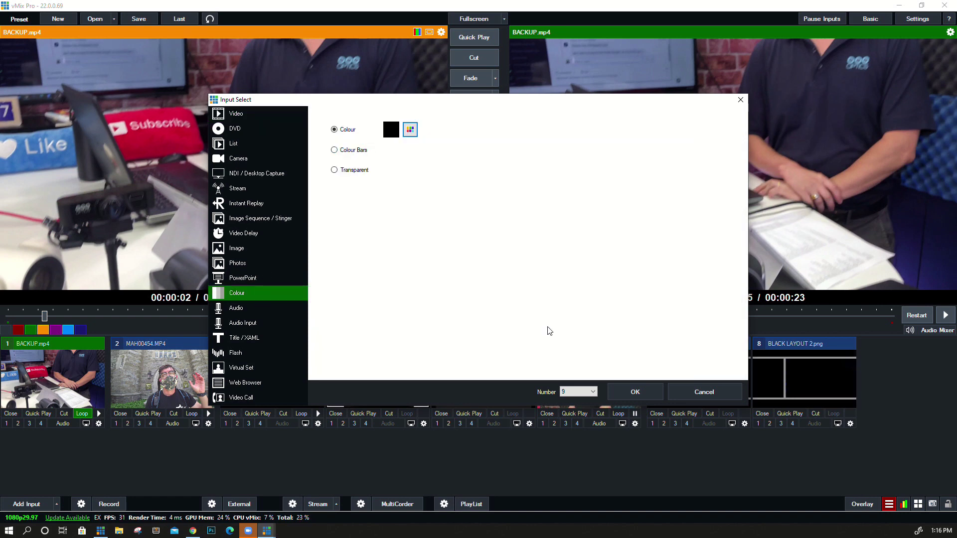
{"action": "left_click", "coordinate": [635, 394]}
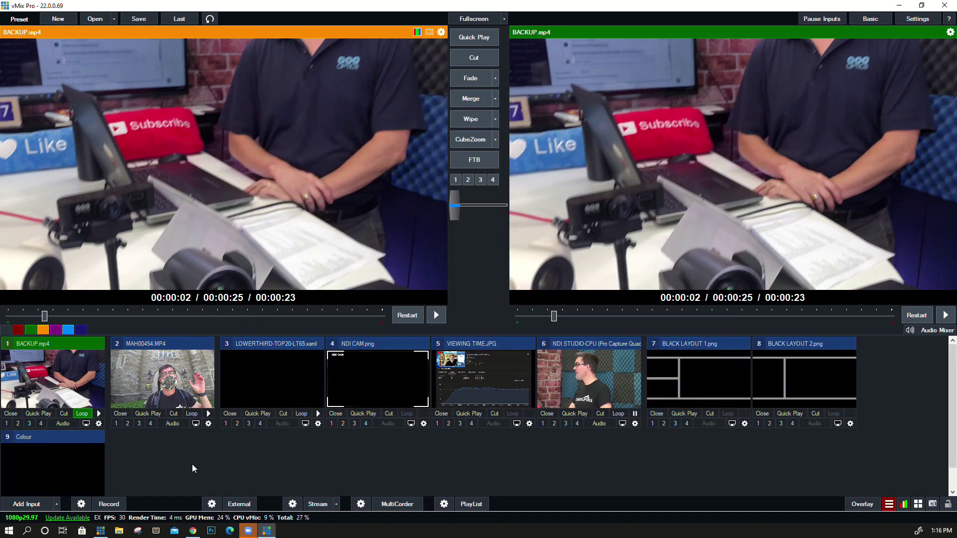
- In the Colour input's Multi View, place BACKUP.mp4 on layer 10, small at top-left
{"action": "double_click", "coordinate": [83, 451]}
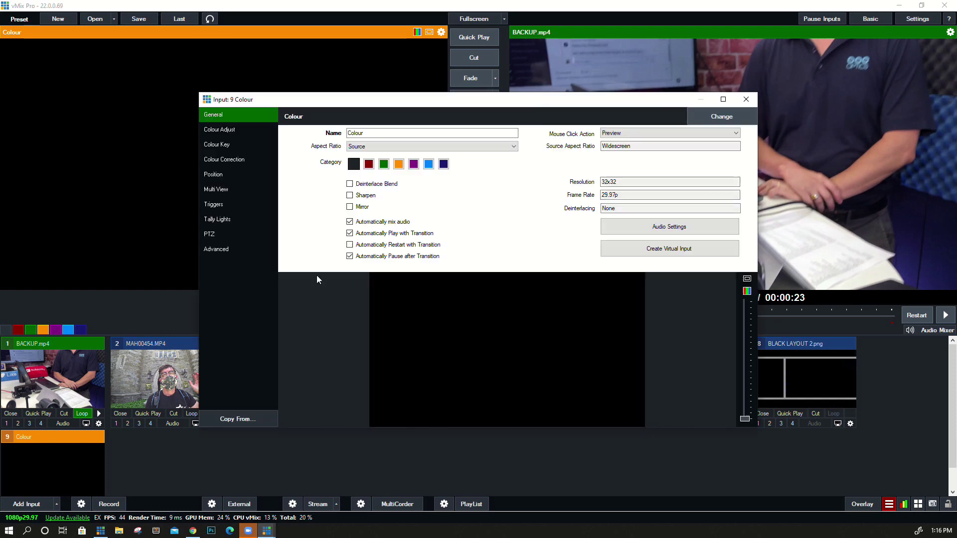
{"action": "left_click", "coordinate": [229, 189]}
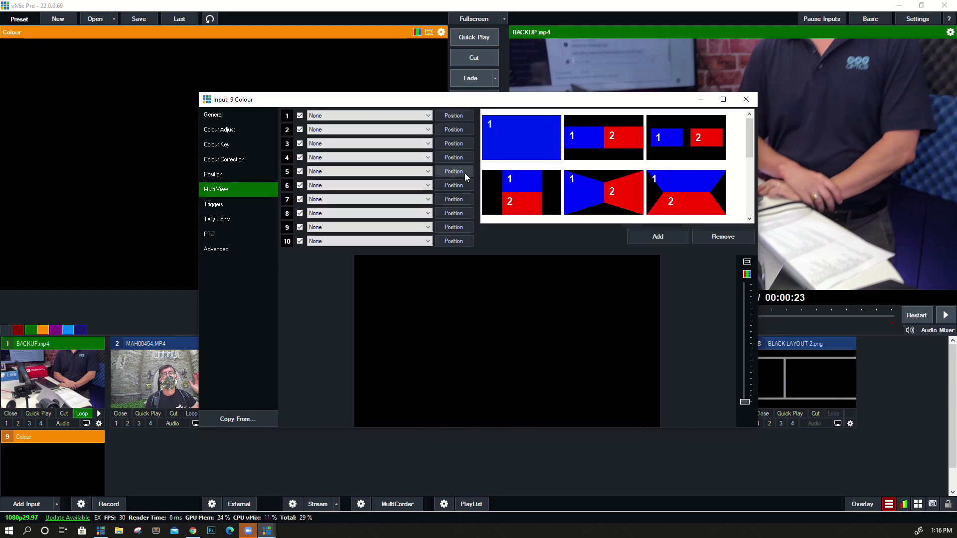
{"action": "left_click", "coordinate": [377, 242]}
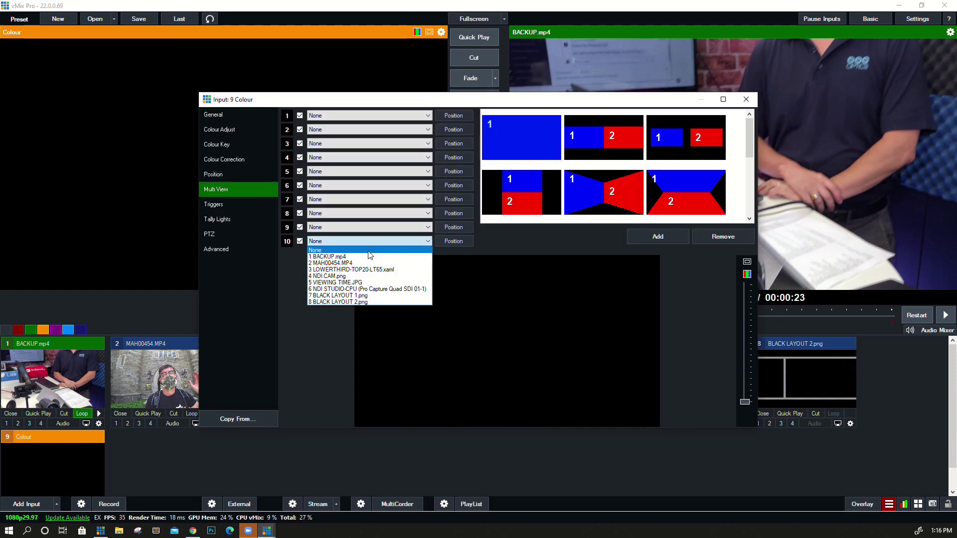
{"action": "left_click", "coordinate": [330, 257]}
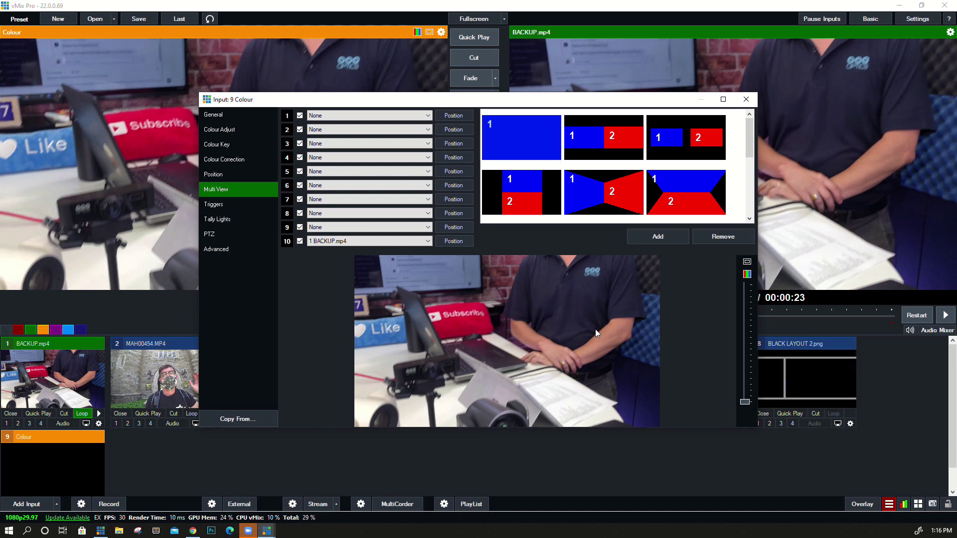
{"action": "scroll", "coordinate": [596, 329], "scroll_direction": "down", "scroll_amount": 6}
{"action": "left_click_drag", "start_coordinate": [491, 348], "coordinate": [403, 298]}
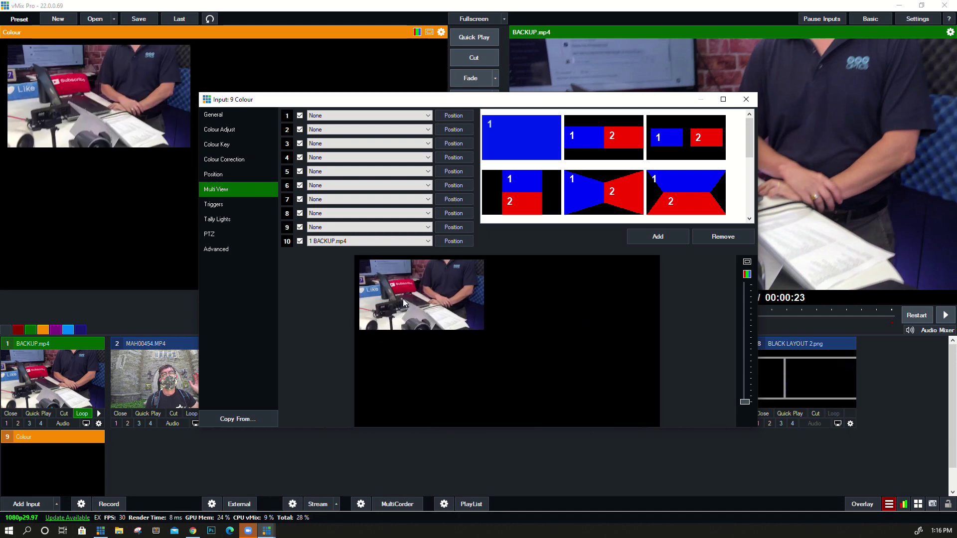
- Place MAH00454.MP4 small at lower right on layer 9 and VIEWING TIME.JPG at lower left on layer 8
{"action": "left_click", "coordinate": [387, 228]}
{"action": "left_click", "coordinate": [379, 249]}
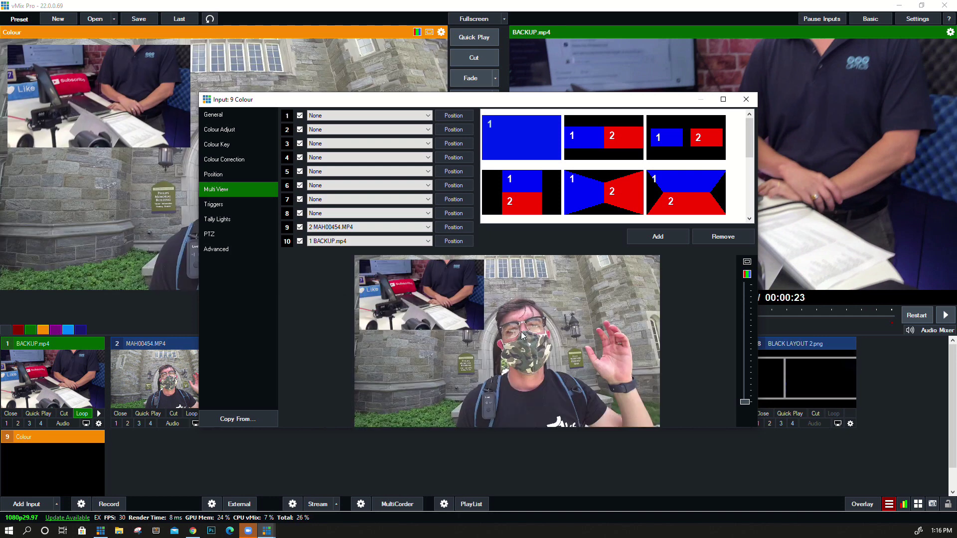
{"action": "scroll", "coordinate": [556, 337], "scroll_direction": "down", "scroll_amount": 6}
{"action": "left_click_drag", "start_coordinate": [437, 340], "coordinate": [556, 369]}
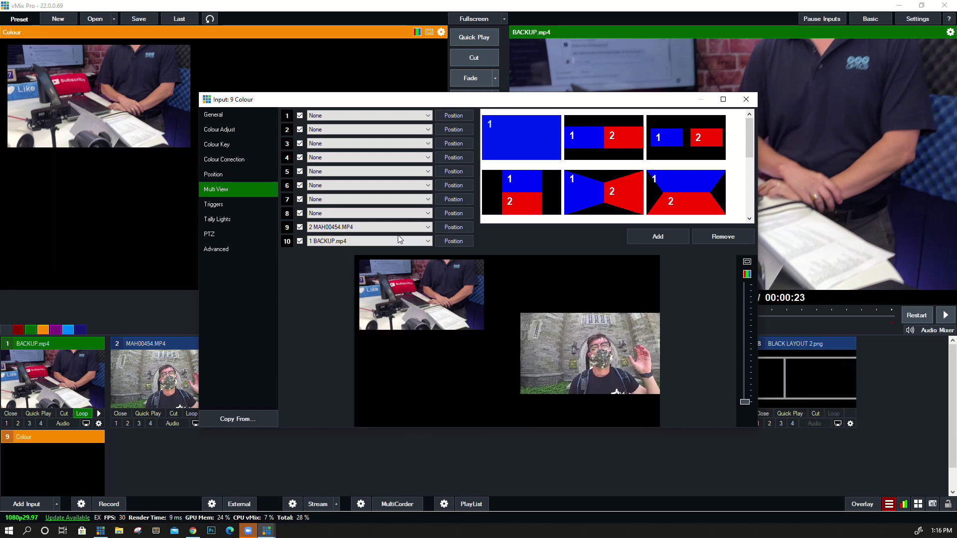
{"action": "left_click", "coordinate": [384, 214]}
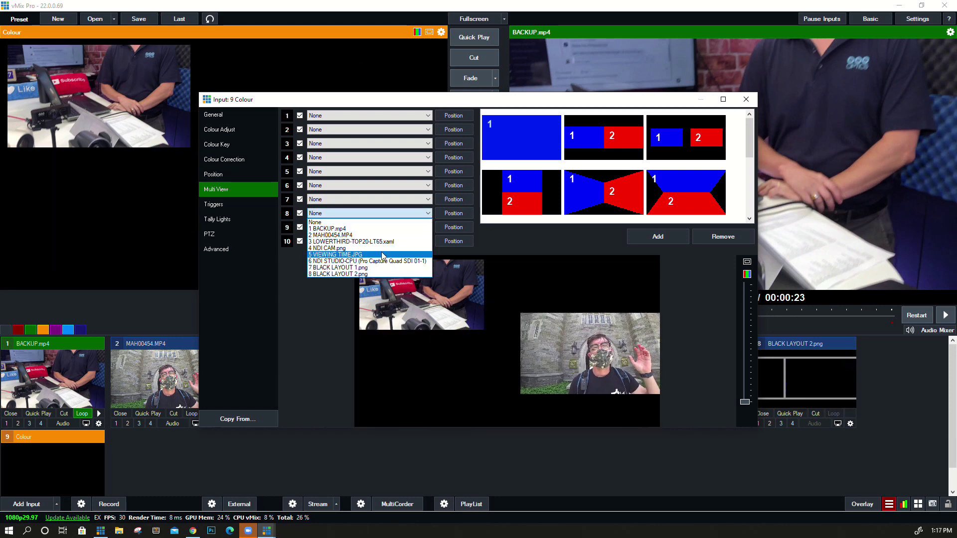
{"action": "left_click", "coordinate": [383, 255]}
{"action": "scroll", "coordinate": [576, 294], "scroll_direction": "down", "scroll_amount": 6}
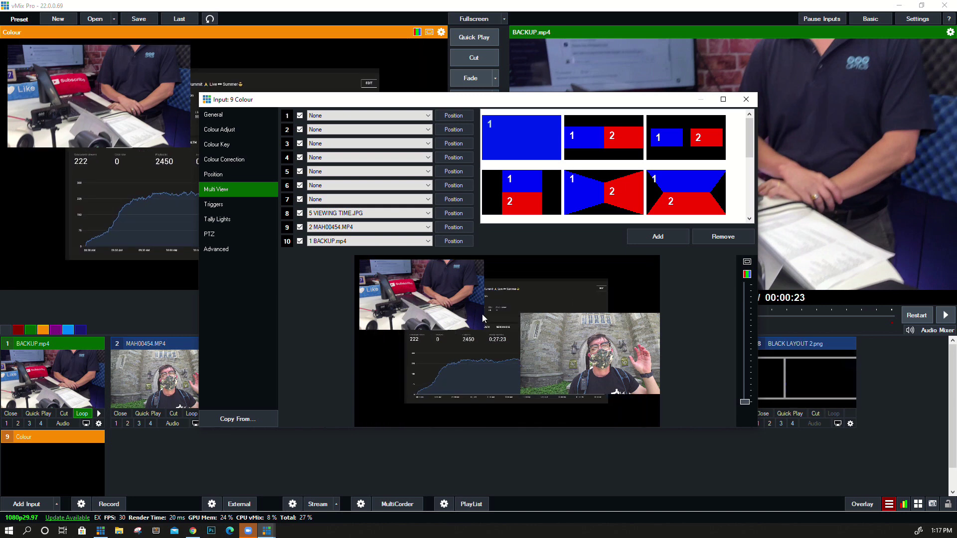
{"action": "left_click_drag", "start_coordinate": [471, 392], "coordinate": [424, 394]}
- Clear layers 10, 9 and 8 back to no source and close the Colour settings
{"action": "scroll", "coordinate": [441, 366], "scroll_direction": "down", "scroll_amount": 2}
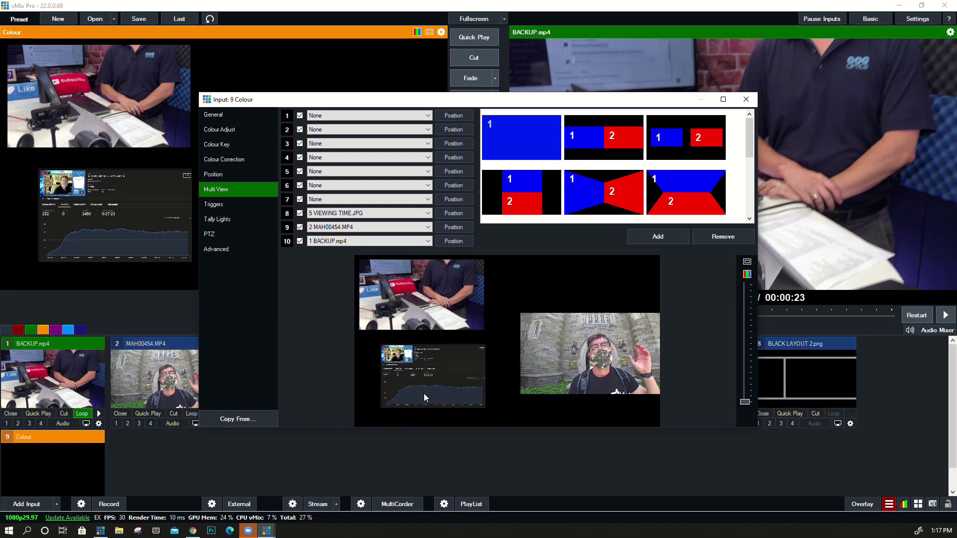
{"action": "left_click", "coordinate": [380, 242]}
{"action": "left_click", "coordinate": [374, 250]}
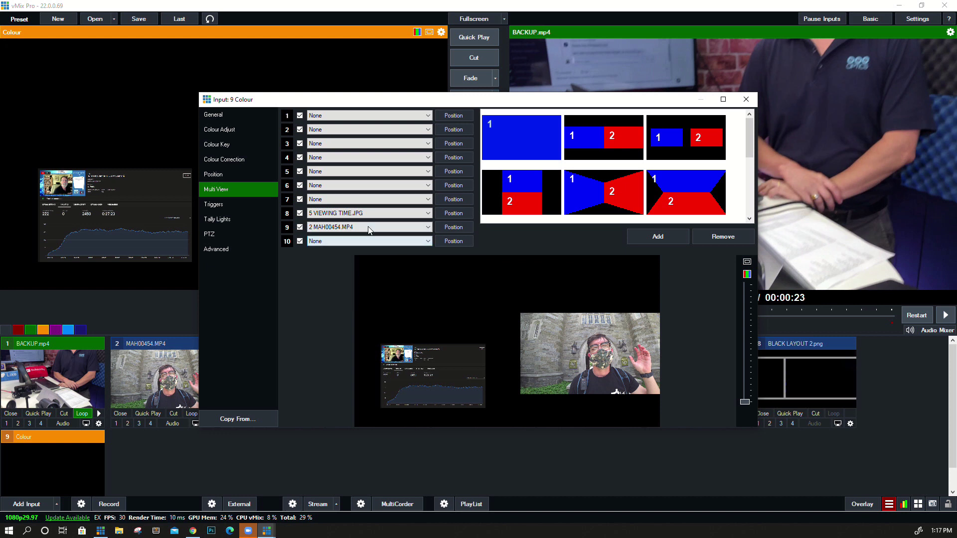
{"action": "left_click", "coordinate": [373, 227]}
{"action": "left_click", "coordinate": [373, 237]}
{"action": "left_click", "coordinate": [371, 213]}
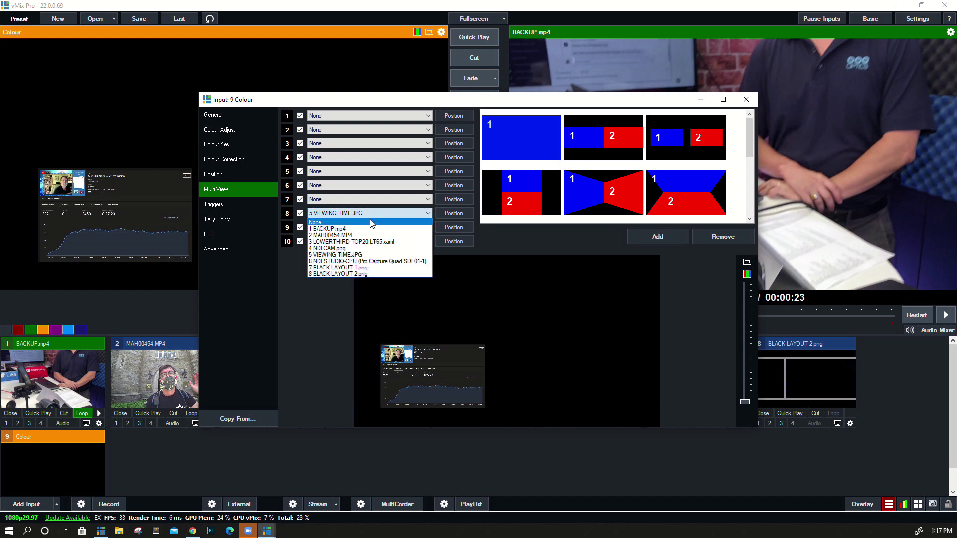
{"action": "left_click", "coordinate": [371, 222]}
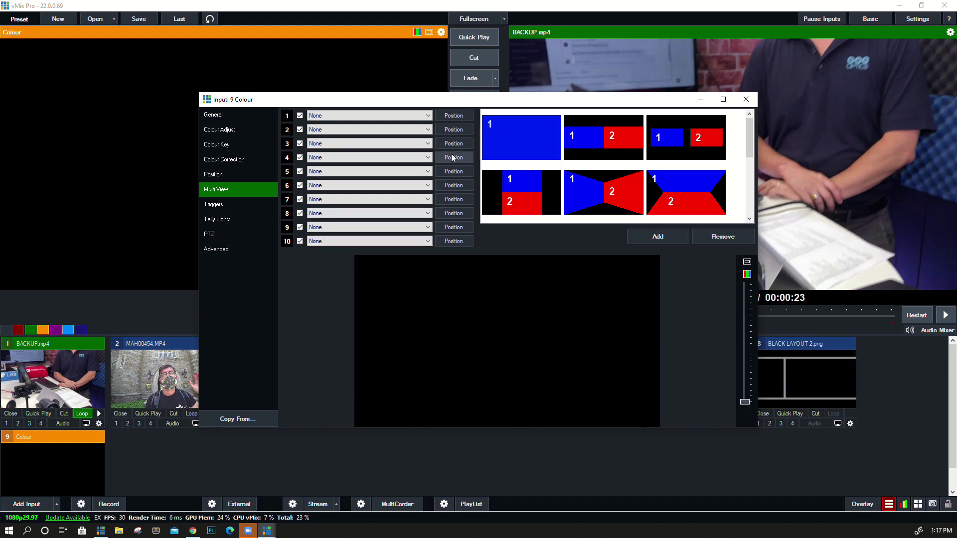
{"action": "left_click", "coordinate": [746, 99]}
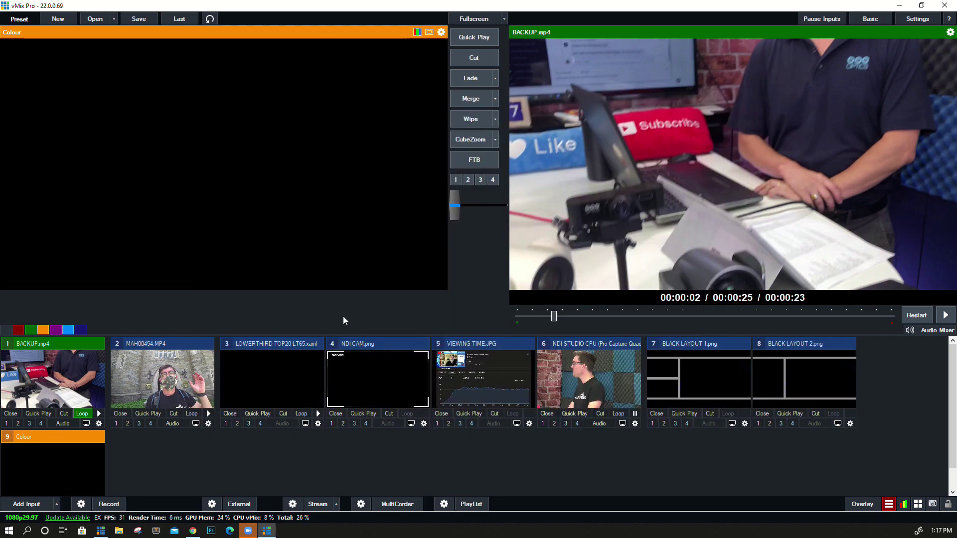
- Cut the NDI STUDIO-CPU camera to the live output
{"action": "left_click", "coordinate": [174, 376]}
{"action": "left_click", "coordinate": [581, 385]}
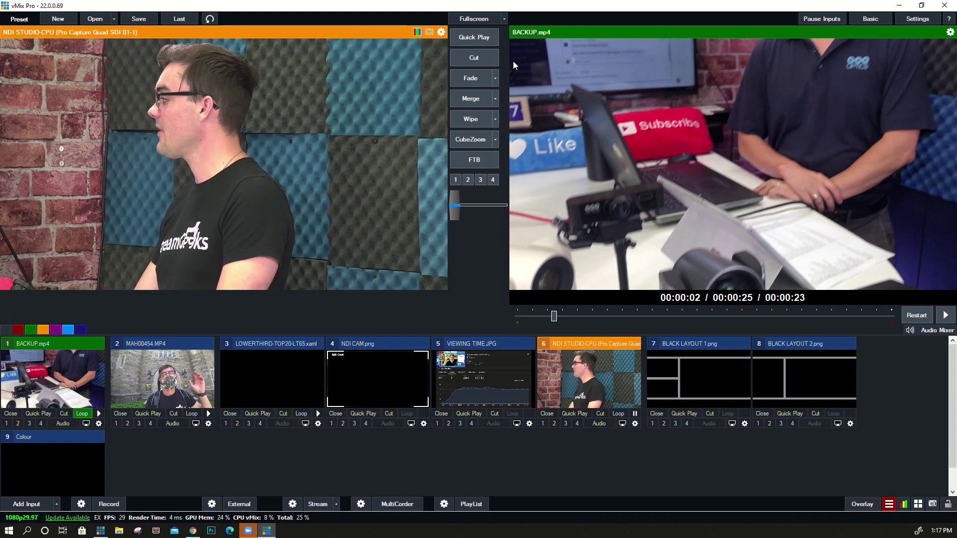
{"action": "left_click", "coordinate": [474, 56]}
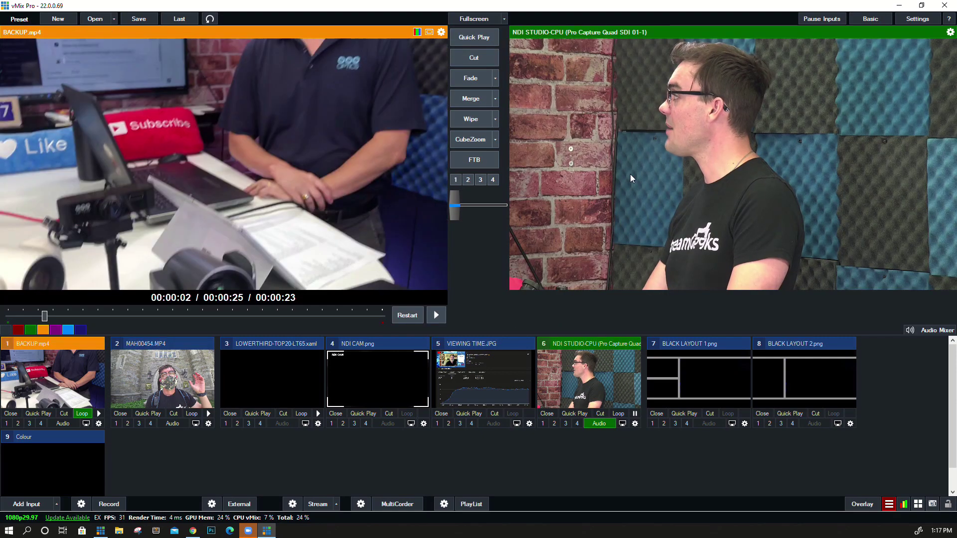
- Rename the NDI STUDIO-CPU input to 'EXAMPLE CAMERA'
{"action": "left_click", "coordinate": [567, 370]}
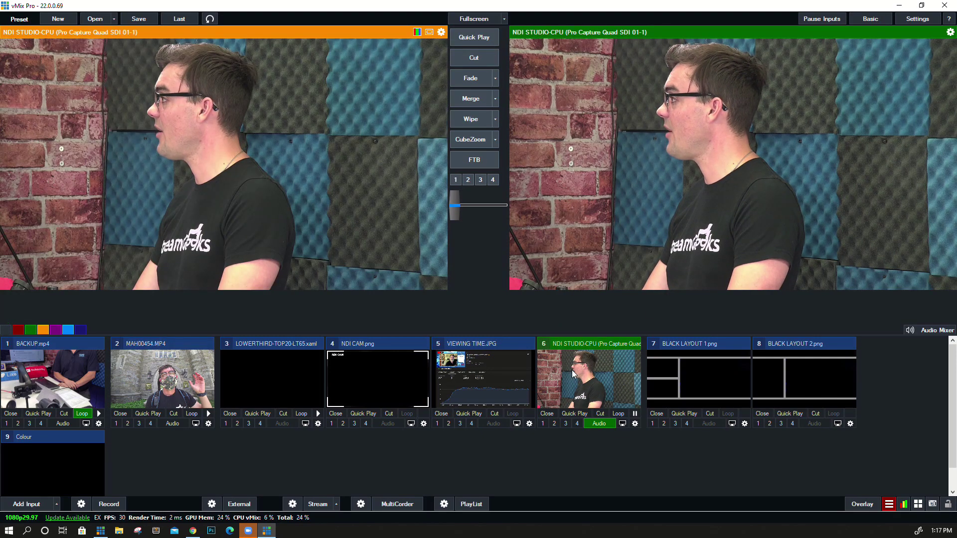
{"action": "double_click", "coordinate": [573, 370]}
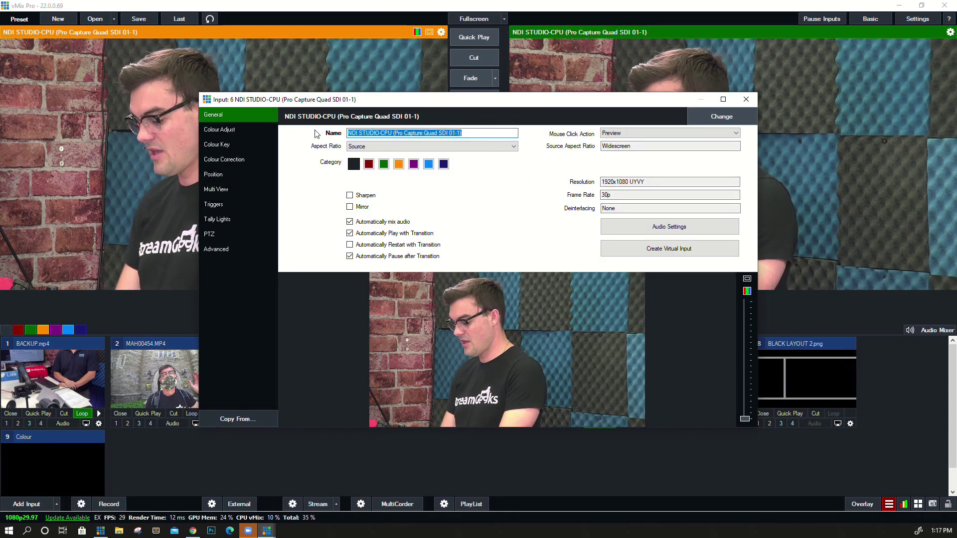
{"action": "type", "text": "EXAM"}
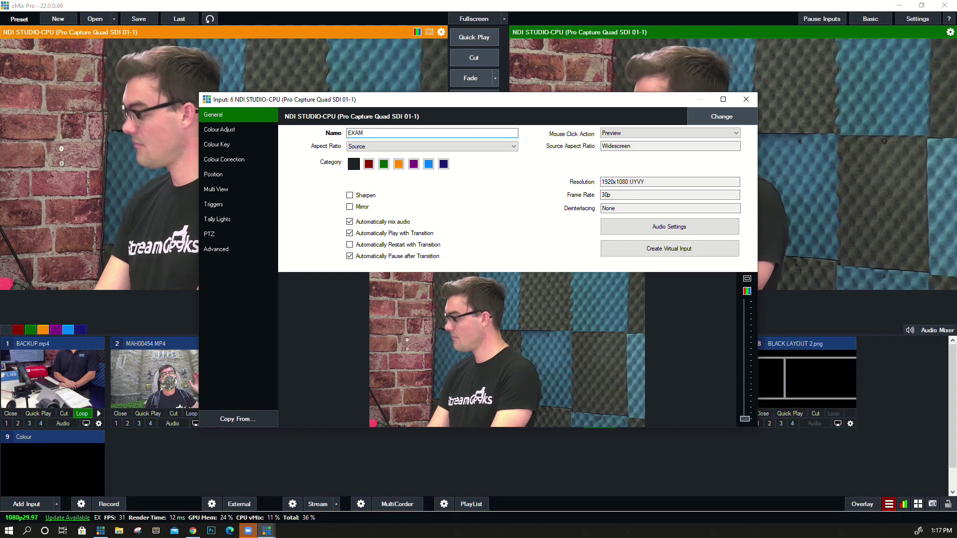
{"action": "type", "text": "PLE CAMERA"}
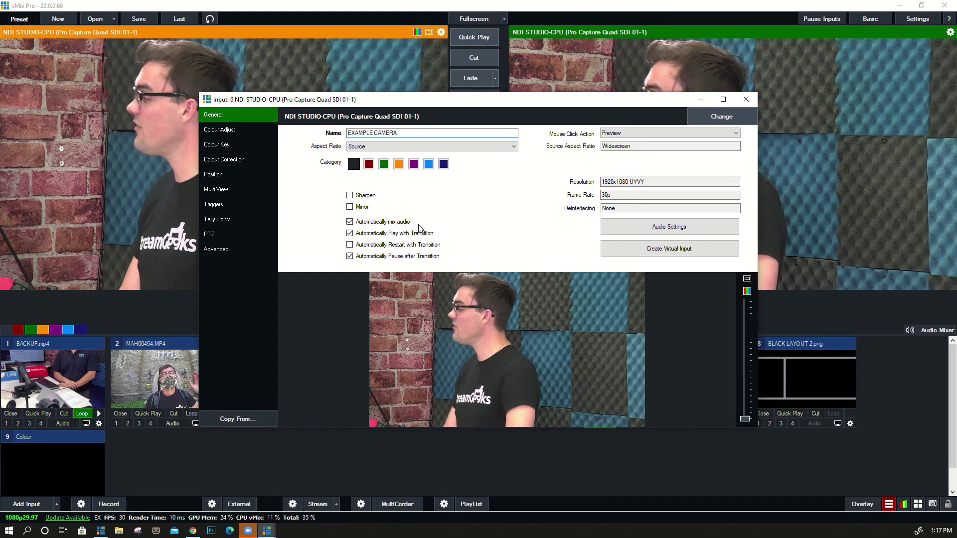
- Close the camera settings and rename the MAH00454.MP4 input to 'EXAMPLE VIDEO'
{"action": "left_click", "coordinate": [746, 100]}
{"action": "double_click", "coordinate": [155, 358]}
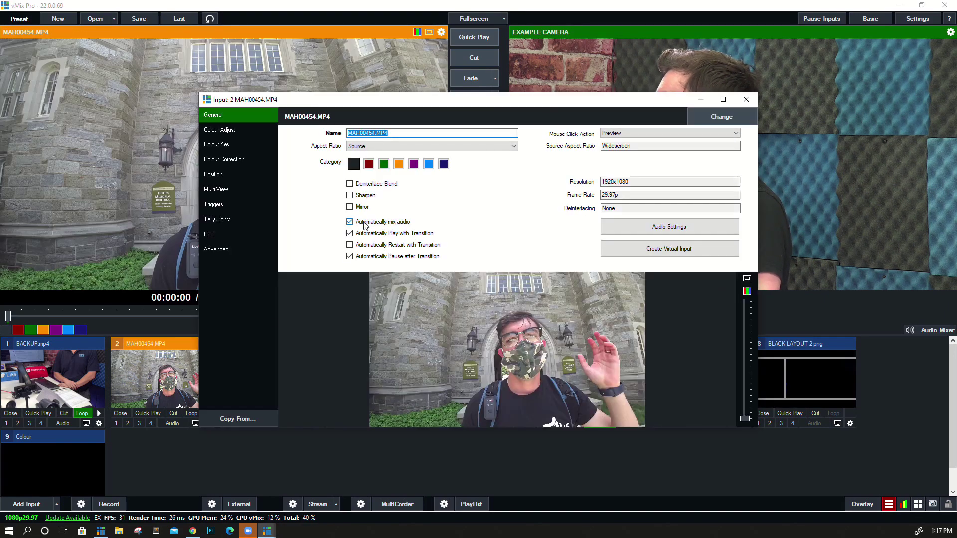
{"action": "type", "text": "E"}
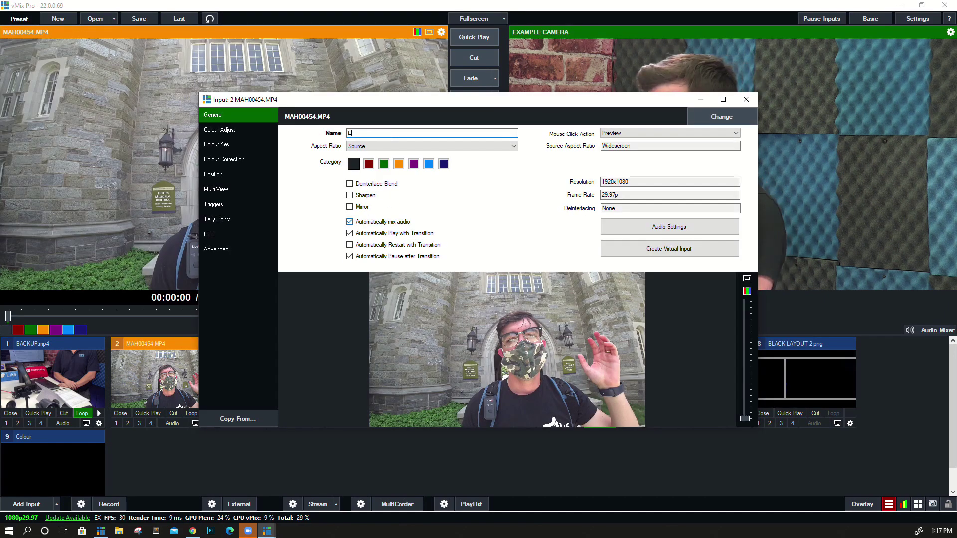
{"action": "type", "text": "XAMPLE VID"}
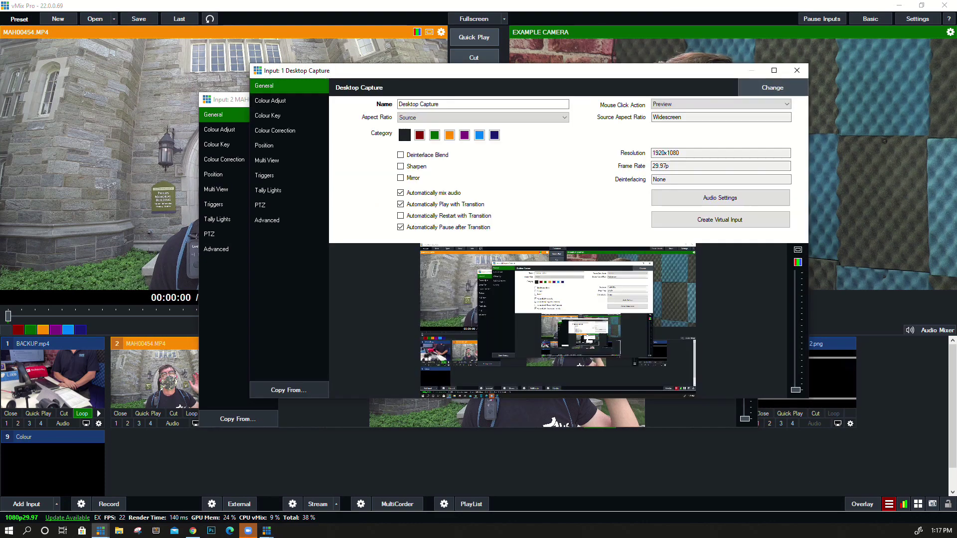
{"action": "key", "text": "Escape"}
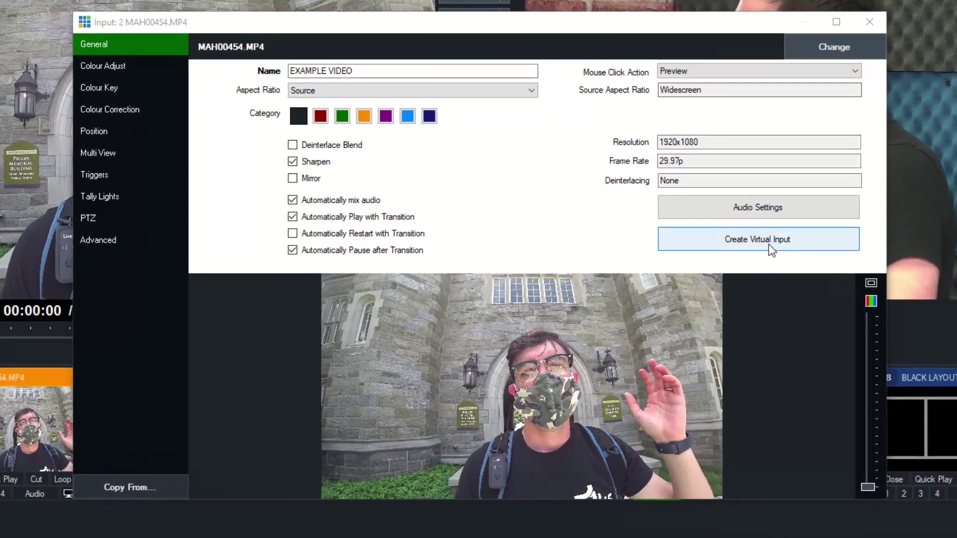
- Create a virtual copy of EXAMPLE VIDEO and move it to input position 3
{"action": "left_click", "coordinate": [772, 245]}
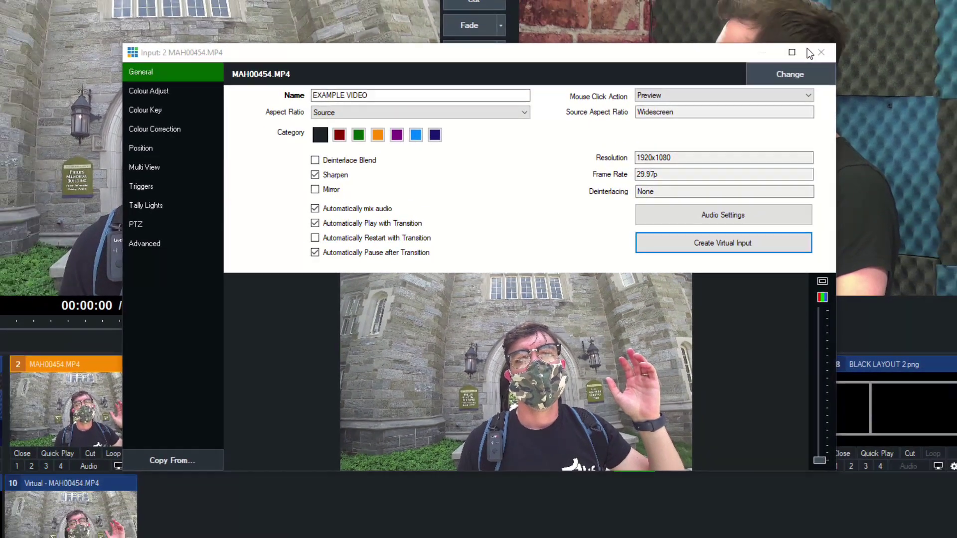
{"action": "left_click", "coordinate": [872, 21]}
{"action": "left_click_drag", "start_coordinate": [177, 442], "coordinate": [219, 414]}
- Play EXAMPLE VIDEO, preview the virtual input, and open its Multi View layers
{"action": "left_click", "coordinate": [208, 414]}
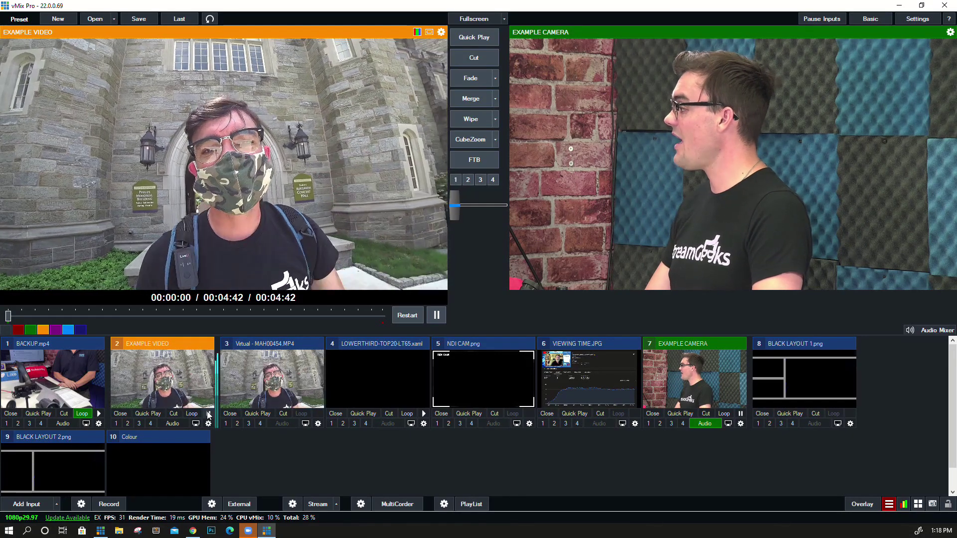
{"action": "left_click", "coordinate": [272, 379]}
{"action": "left_click", "coordinate": [162, 379]}
{"action": "left_click", "coordinate": [272, 379]}
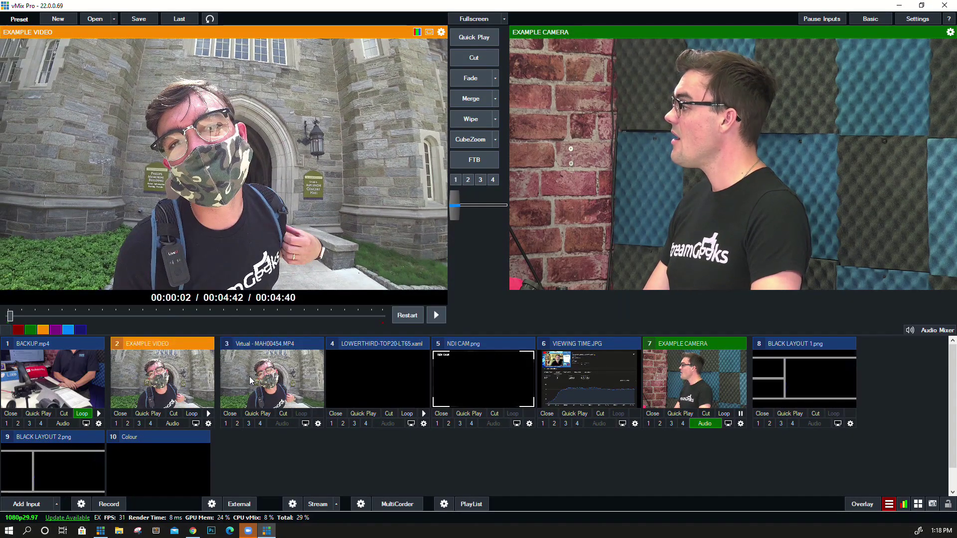
{"action": "left_click", "coordinate": [441, 32]}
{"action": "left_click", "coordinate": [235, 190]}
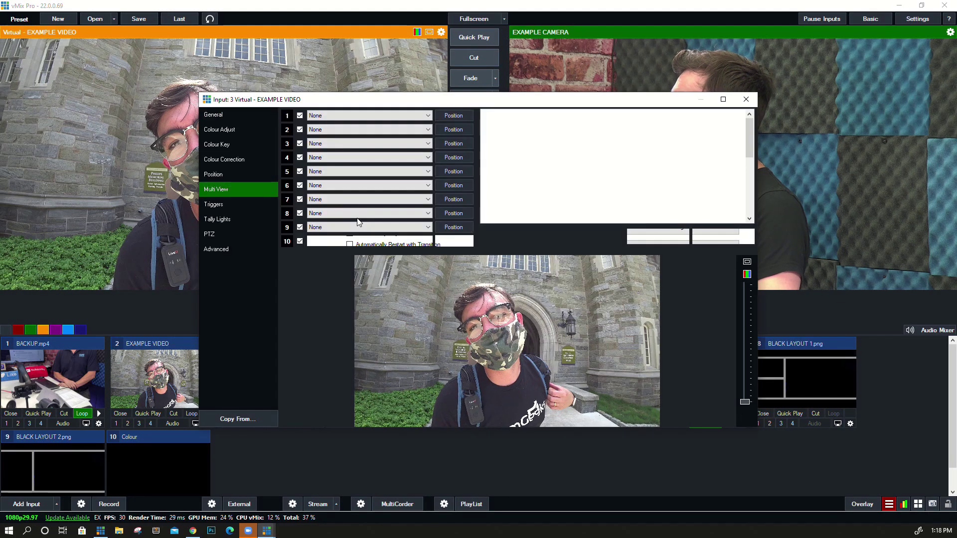
- Set layer 10 to LOWERTHIRD-TOP20-LT65.xaml and layer 9 to VIEWING TIME.JPG
{"action": "left_click", "coordinate": [352, 242]}
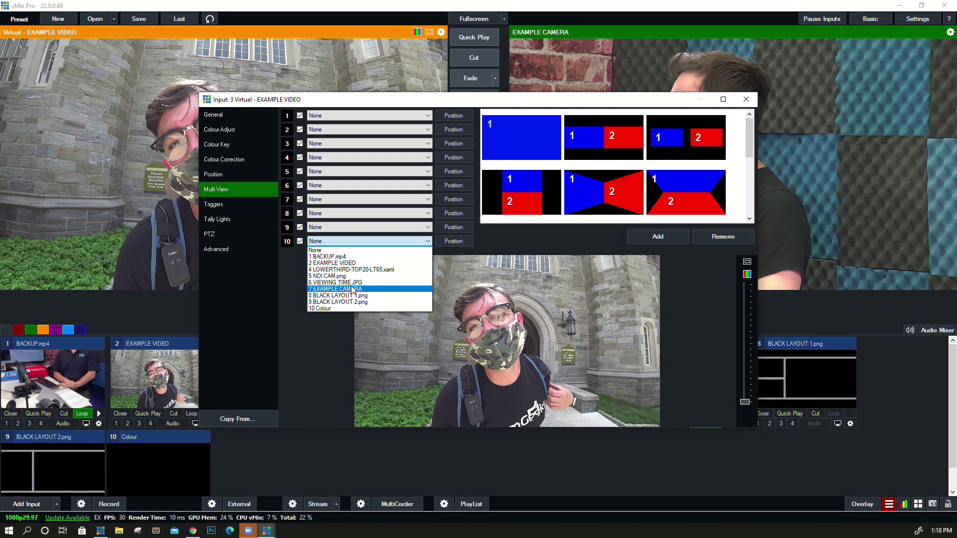
{"action": "left_click", "coordinate": [358, 270]}
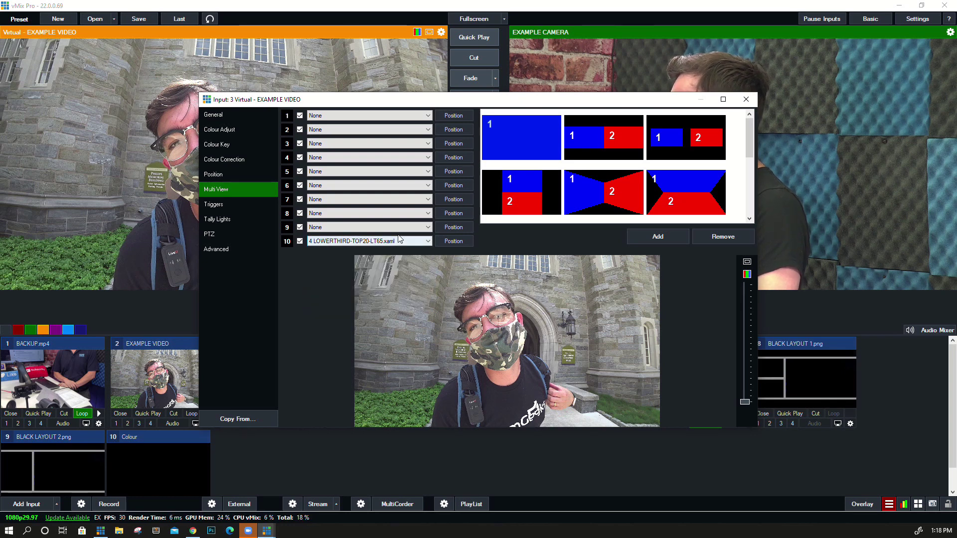
{"action": "left_click_drag", "start_coordinate": [538, 102], "coordinate": [663, 96]}
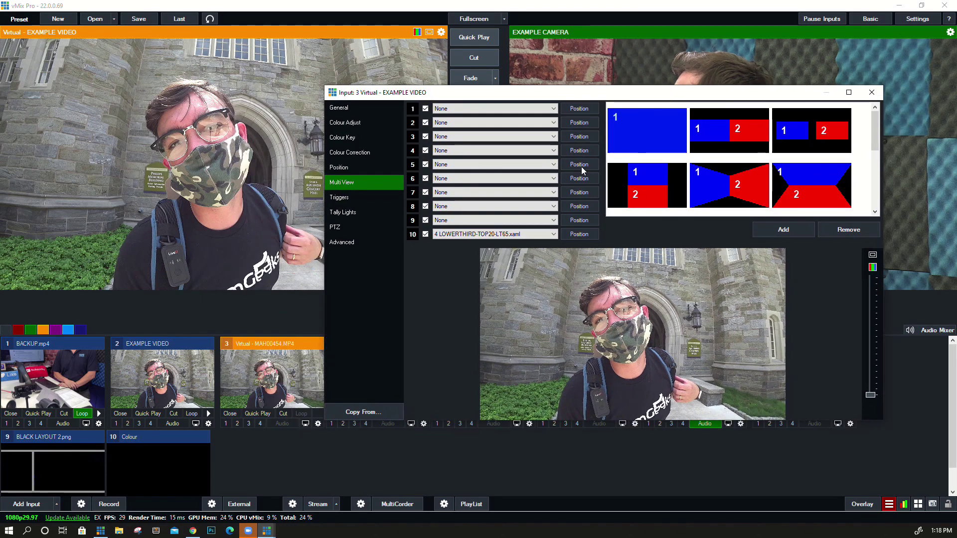
{"action": "left_click", "coordinate": [496, 225]}
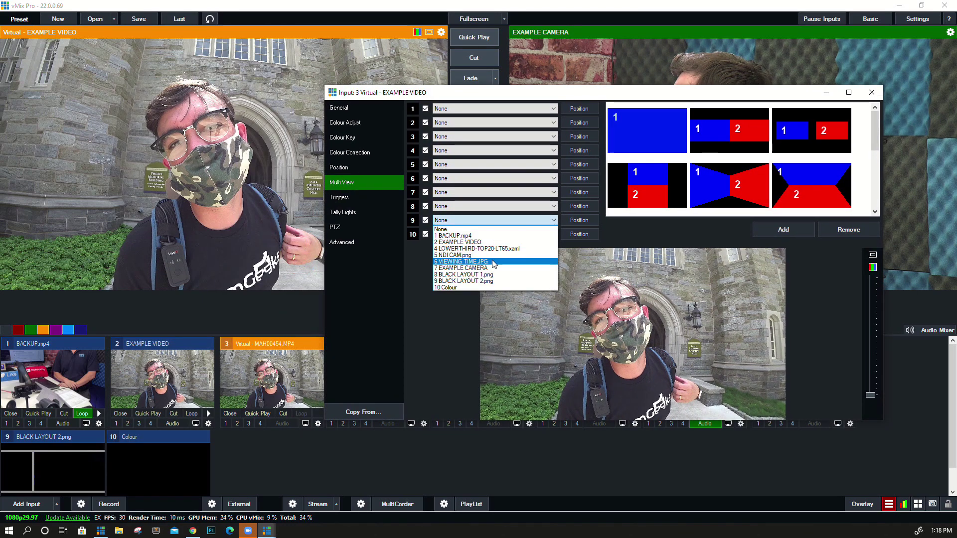
{"action": "left_click", "coordinate": [493, 265]}
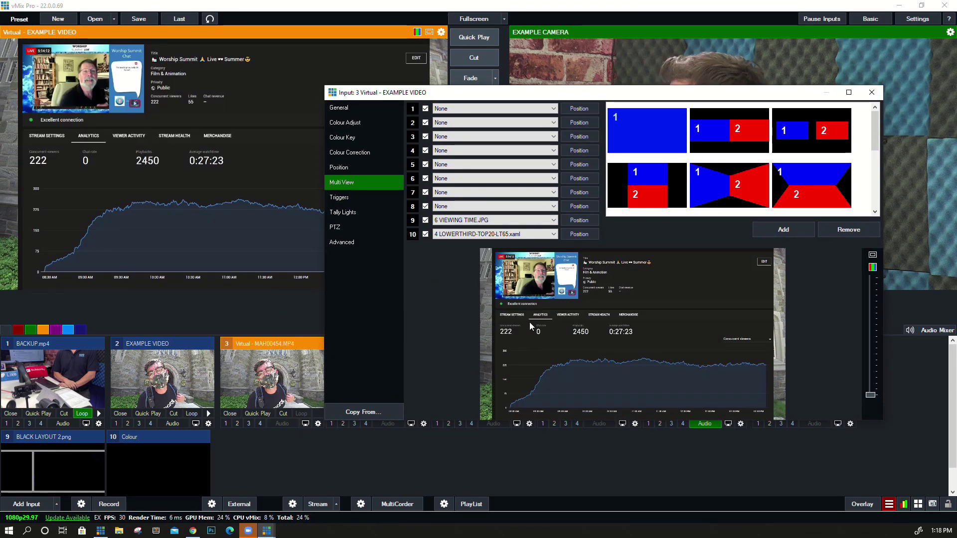
- Shrink the layer 9 viewing-time image into the upper right corner
{"action": "left_click", "coordinate": [580, 220]}
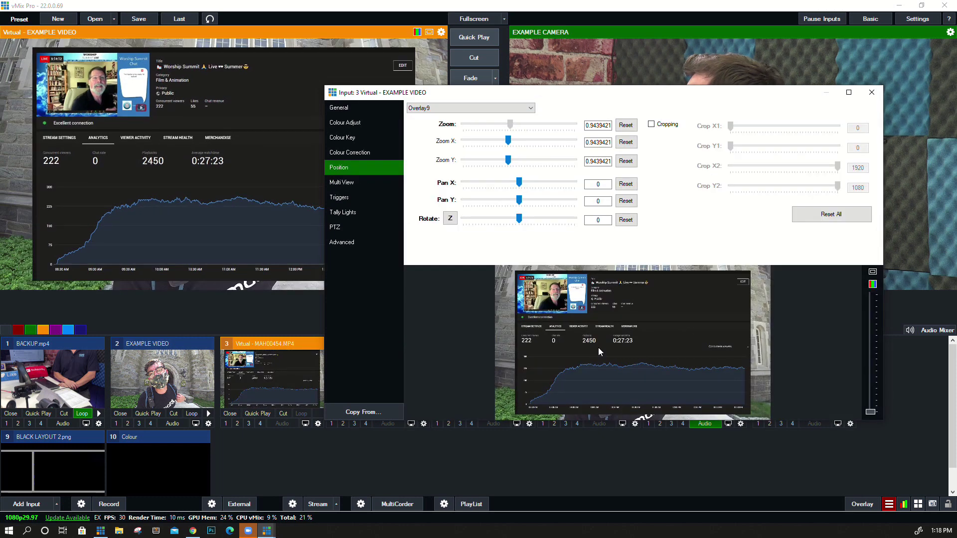
{"action": "scroll", "coordinate": [598, 348], "scroll_direction": "down", "scroll_amount": 10}
{"action": "left_click_drag", "start_coordinate": [616, 346], "coordinate": [722, 273]}
{"action": "left_click", "coordinate": [871, 93]}
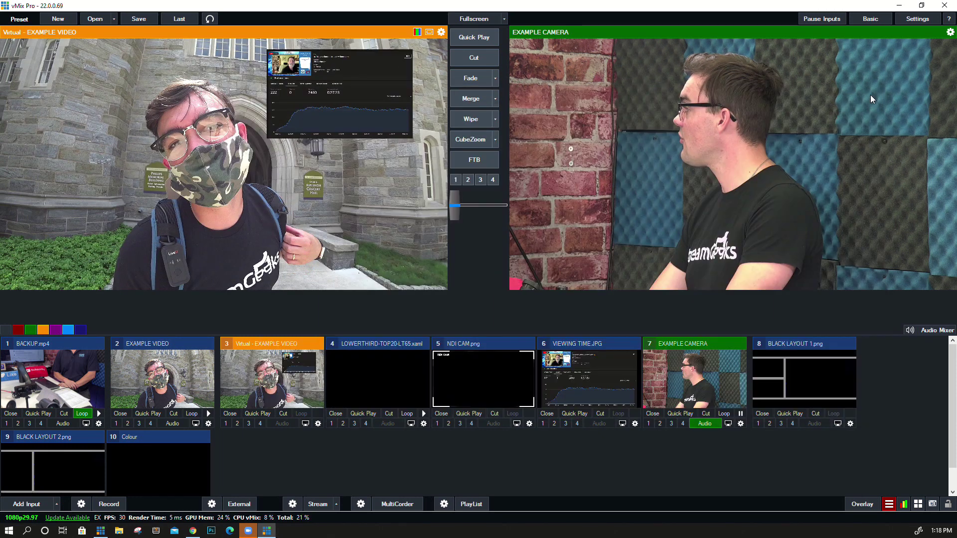
- Play the Top 20 lower third, then enlarge layer 10 to zoom 1.7903 near the bottom
{"action": "left_click", "coordinate": [423, 414]}
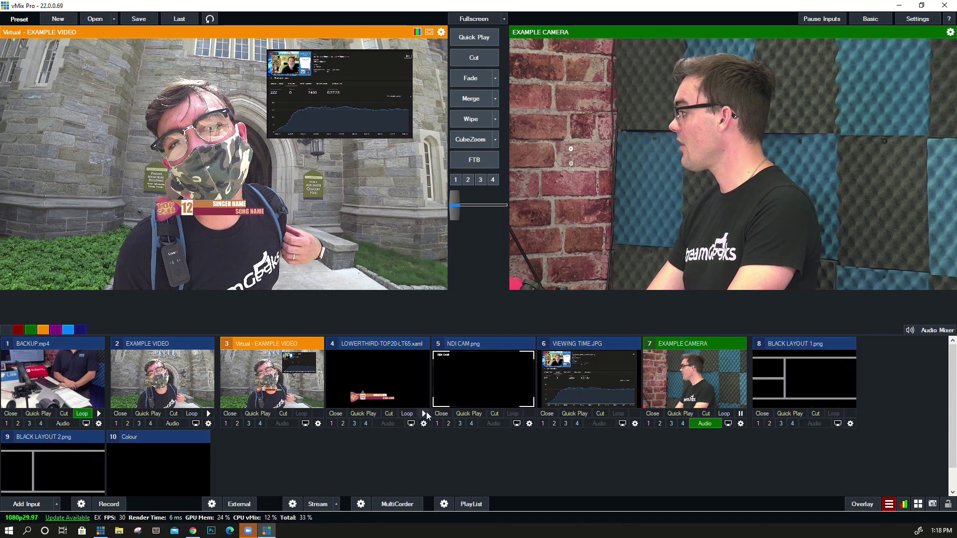
{"action": "left_click", "coordinate": [292, 386]}
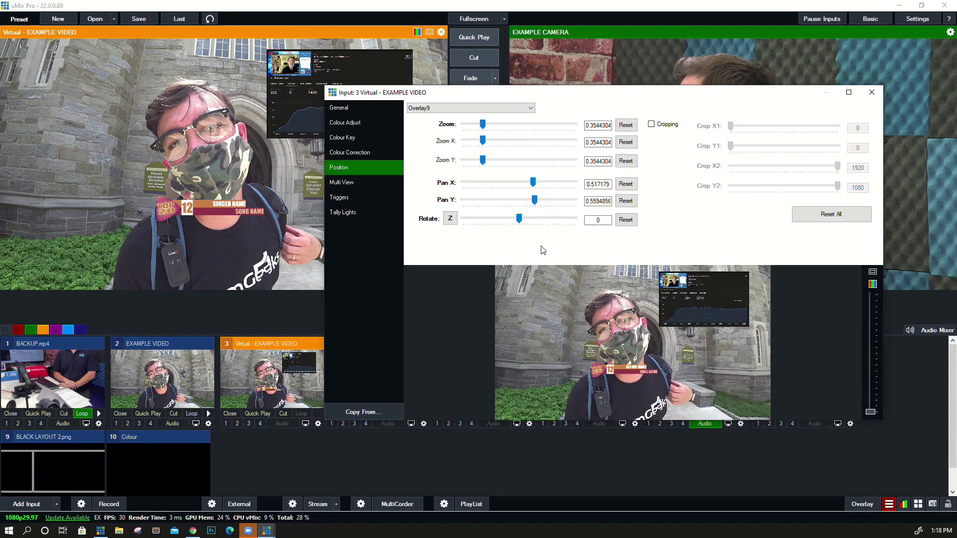
{"action": "left_click", "coordinate": [364, 183]}
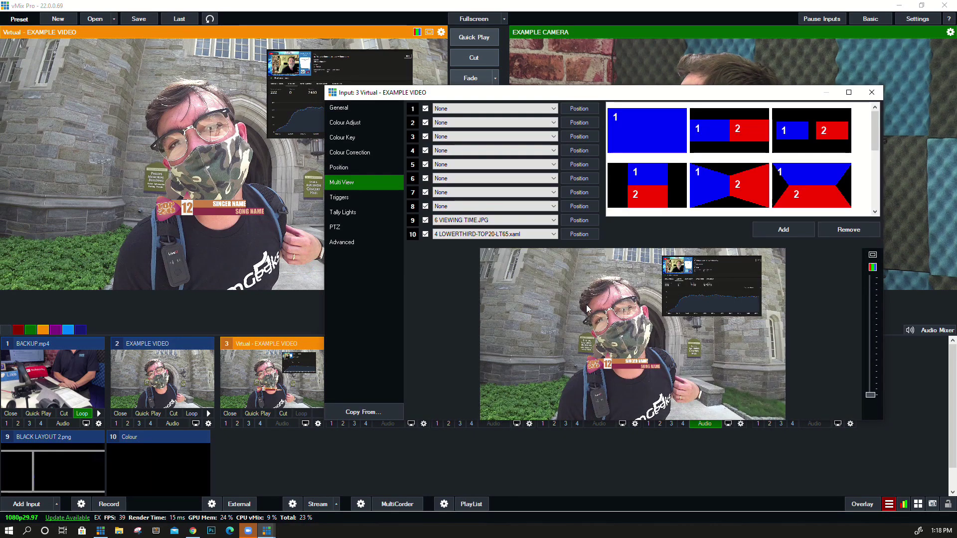
{"action": "left_click", "coordinate": [578, 234]}
{"action": "left_click_drag", "start_coordinate": [631, 363], "coordinate": [664, 364]}
{"action": "scroll", "coordinate": [649, 378], "scroll_direction": "up", "scroll_amount": 5}
{"action": "scroll", "coordinate": [606, 411], "scroll_direction": "up", "scroll_amount": 3}
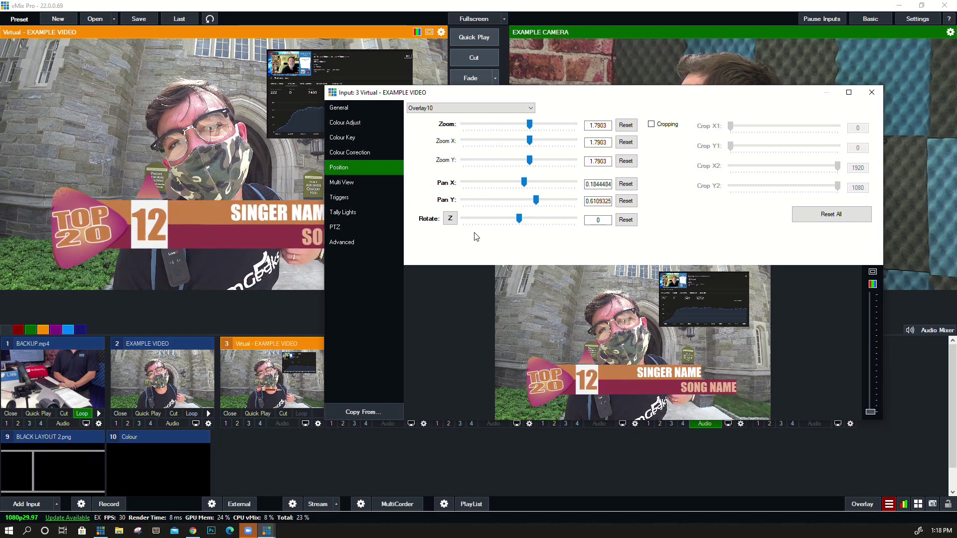
{"action": "left_click", "coordinate": [388, 183]}
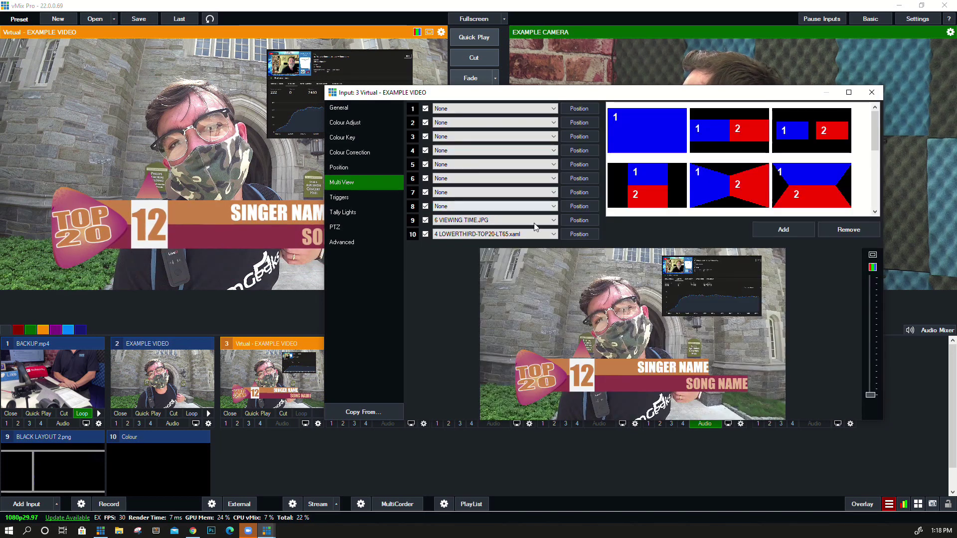
{"action": "left_click", "coordinate": [571, 233]}
{"action": "left_click_drag", "start_coordinate": [536, 375], "coordinate": [538, 383]}
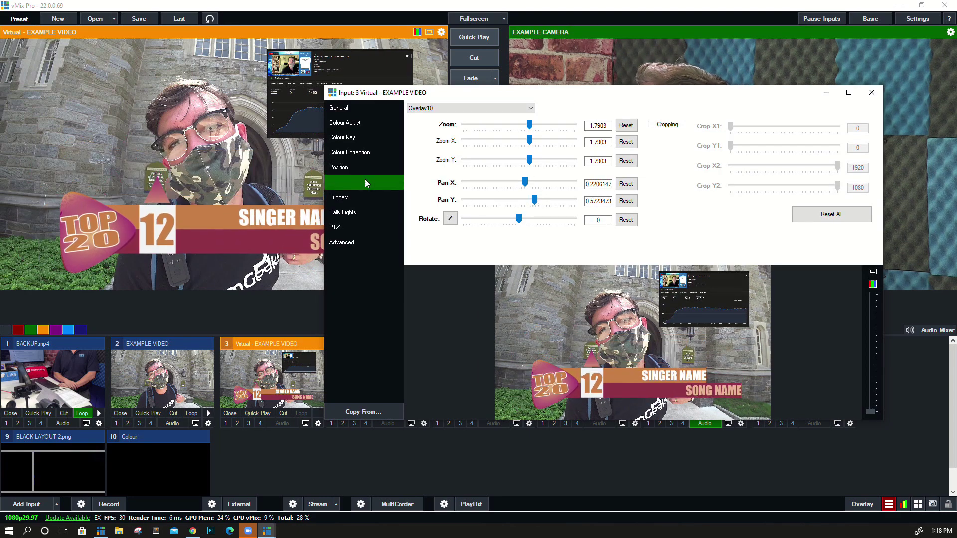
{"action": "left_click", "coordinate": [349, 182]}
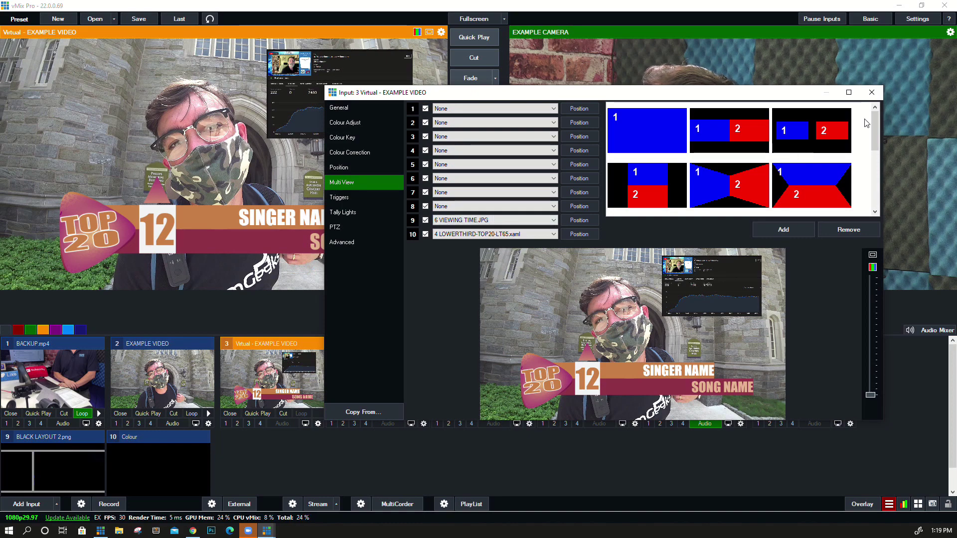
- Cut the virtual copy live, then the plain EXAMPLE VIDEO, adding the Top 20 lower third on overlay 1
{"action": "left_click", "coordinate": [880, 95]}
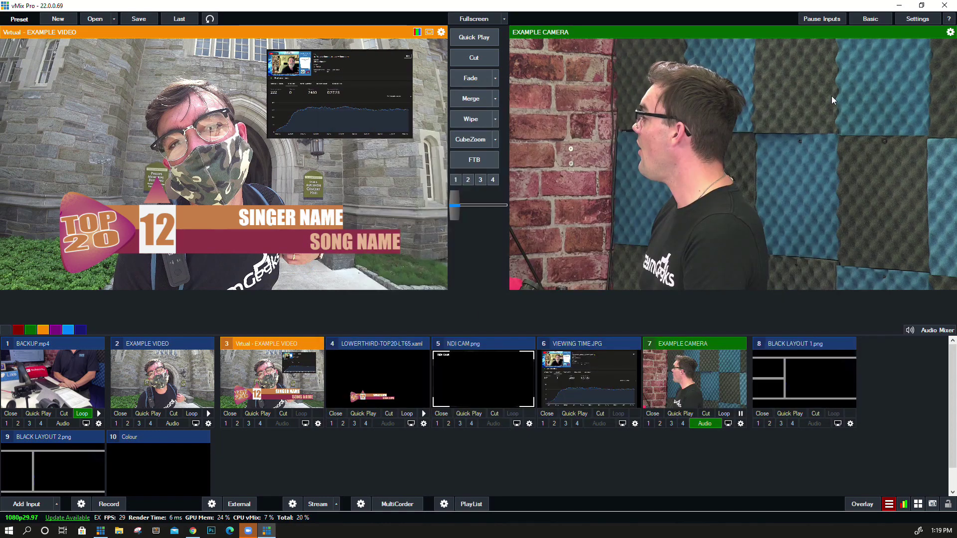
{"action": "left_click", "coordinate": [482, 61]}
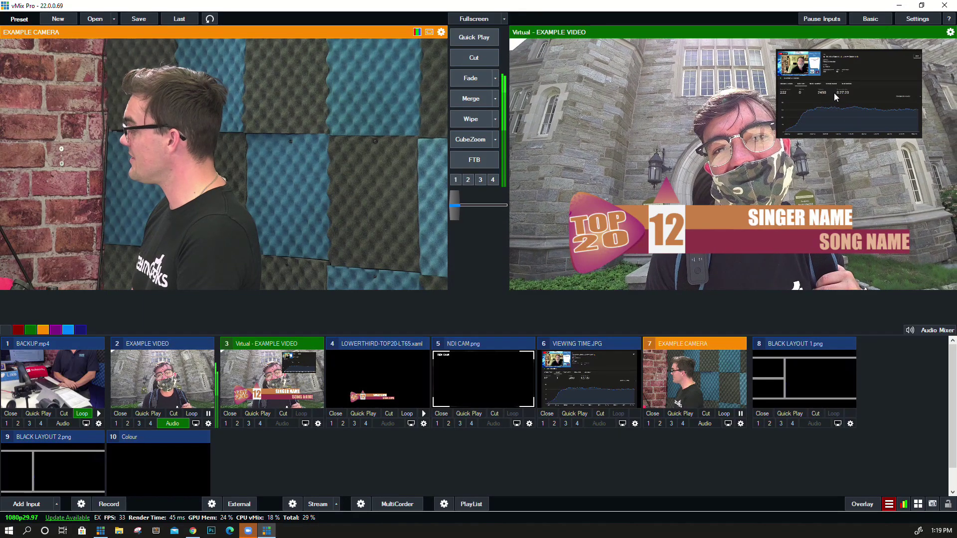
{"action": "left_click", "coordinate": [162, 379]}
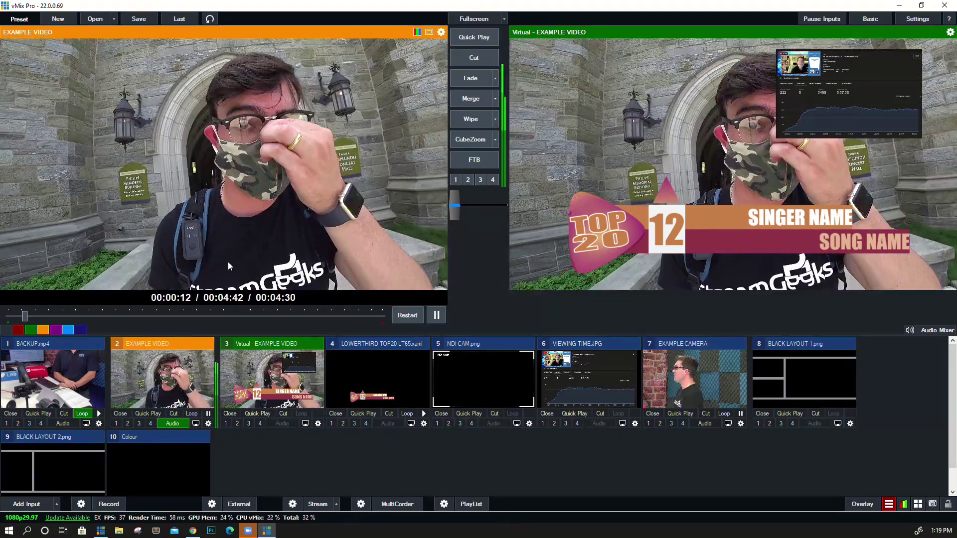
{"action": "left_click", "coordinate": [466, 56]}
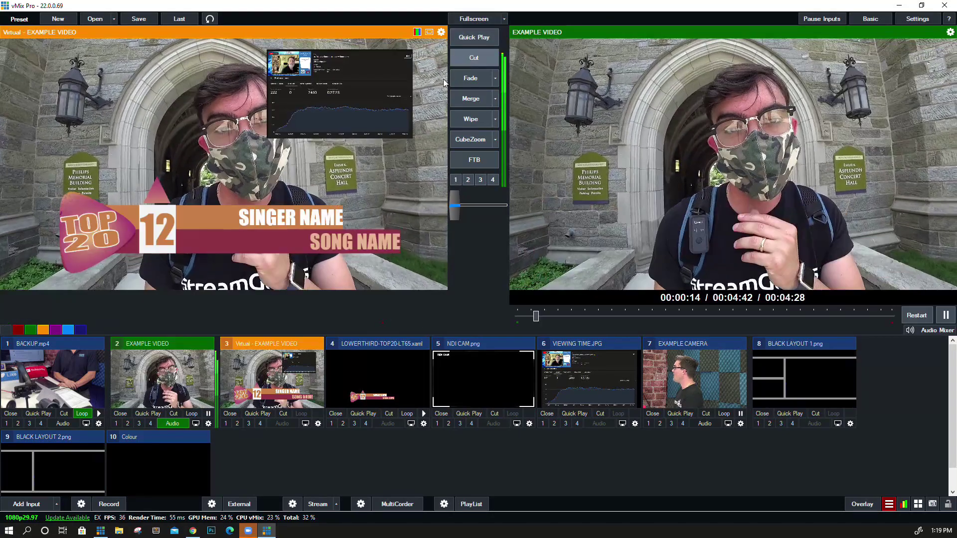
{"action": "left_click", "coordinate": [331, 425]}
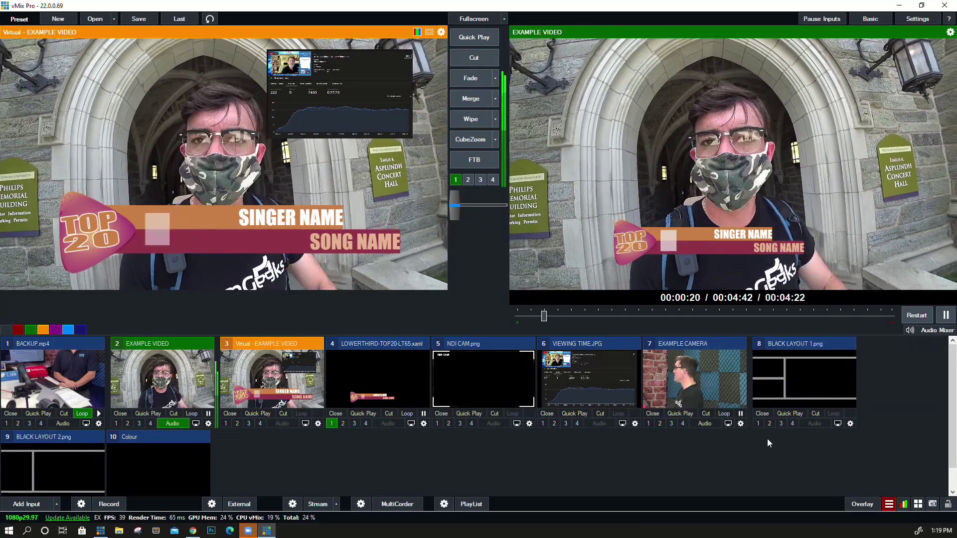
- Toggle the black layout frame over program and cut between the virtual and plain example videos
{"action": "left_click", "coordinate": [796, 422]}
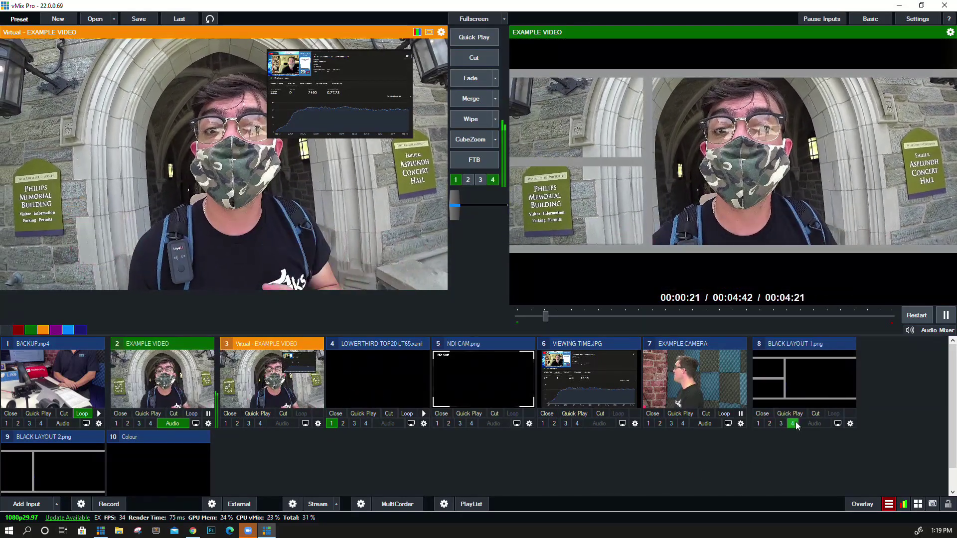
{"action": "left_click", "coordinate": [795, 421]}
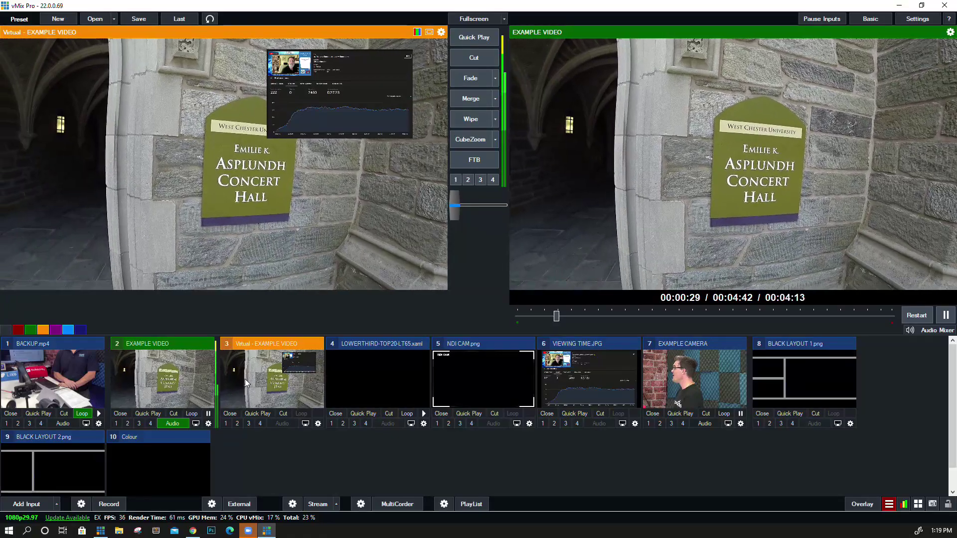
{"action": "left_click", "coordinate": [474, 58]}
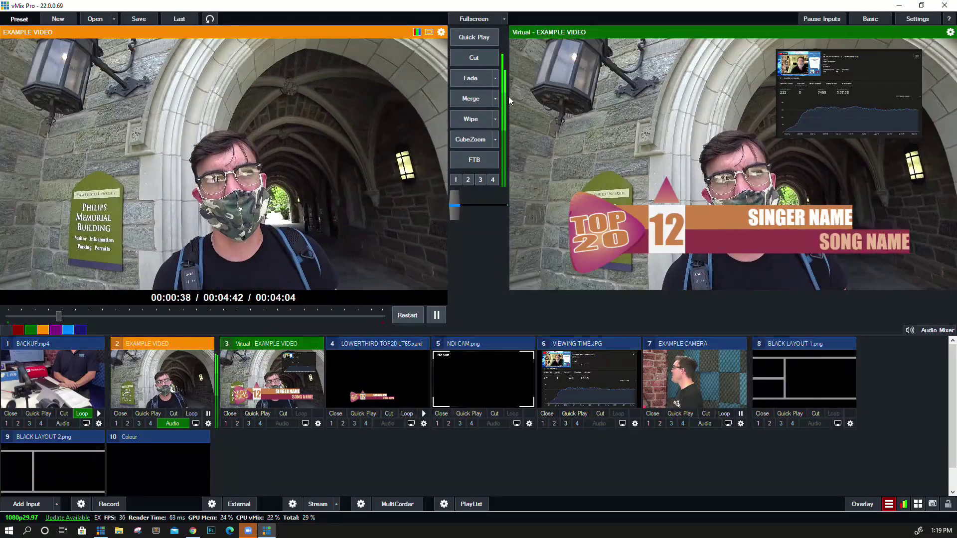
{"action": "left_click", "coordinate": [481, 57]}
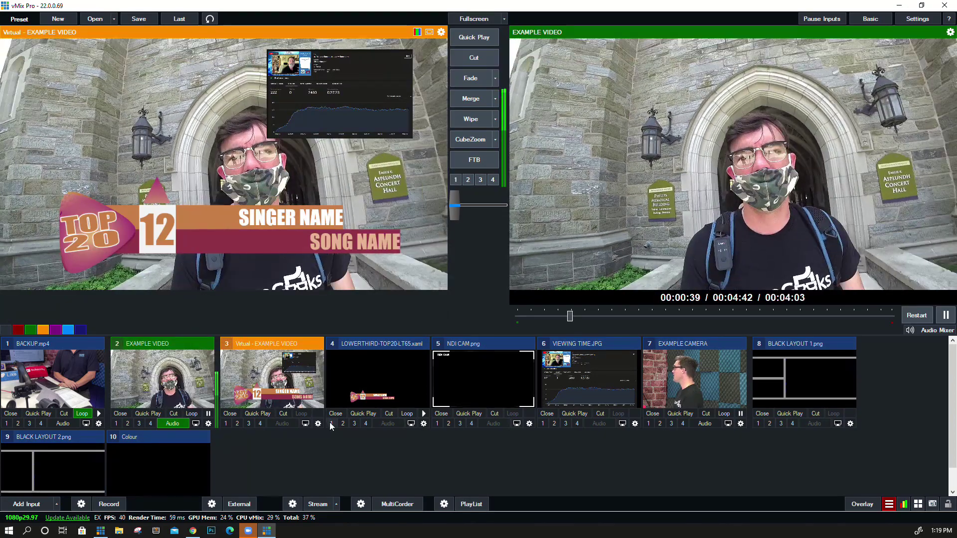
- Bring the Top 20 lower third onto program on overlay 4, with EXAMPLE VIDEO in preview
{"action": "left_click", "coordinate": [331, 424]}
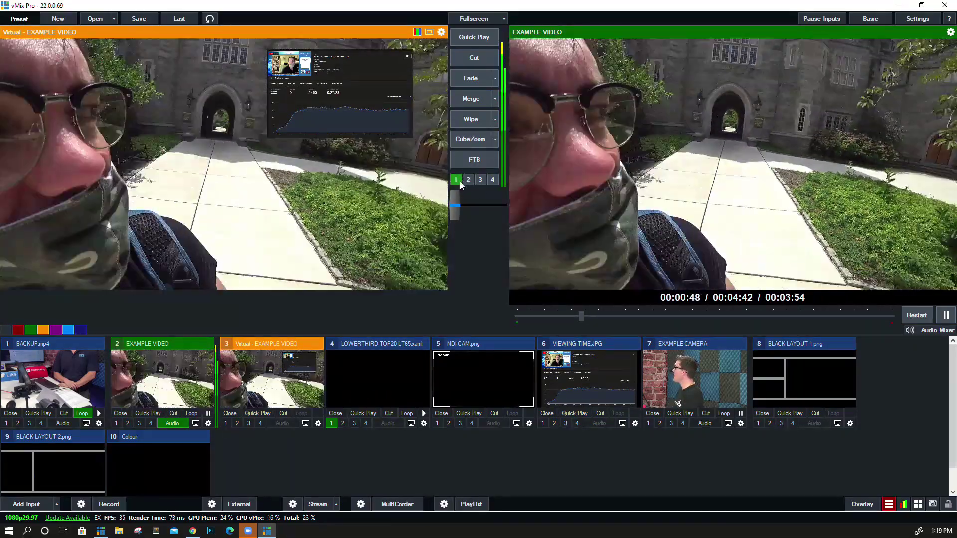
{"action": "left_click", "coordinate": [456, 180]}
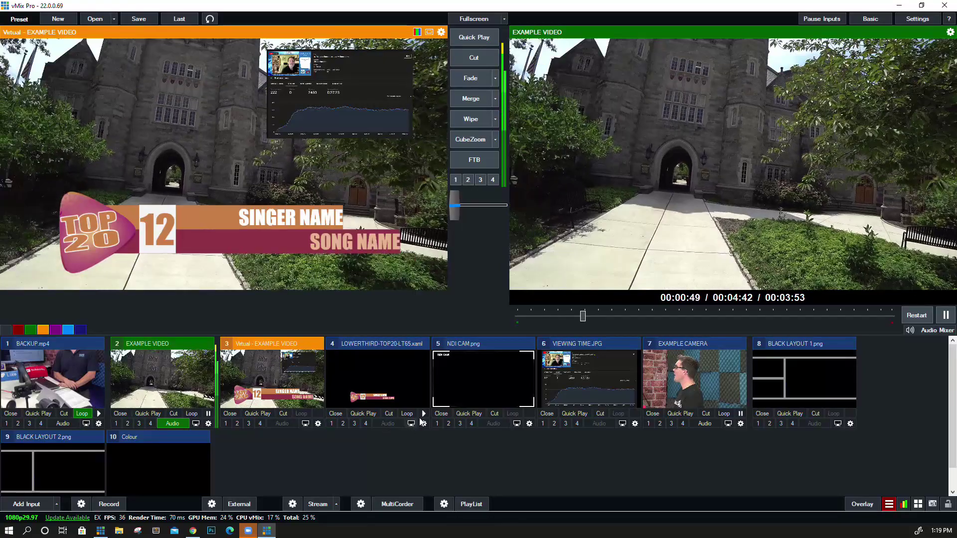
{"action": "left_click", "coordinate": [369, 424]}
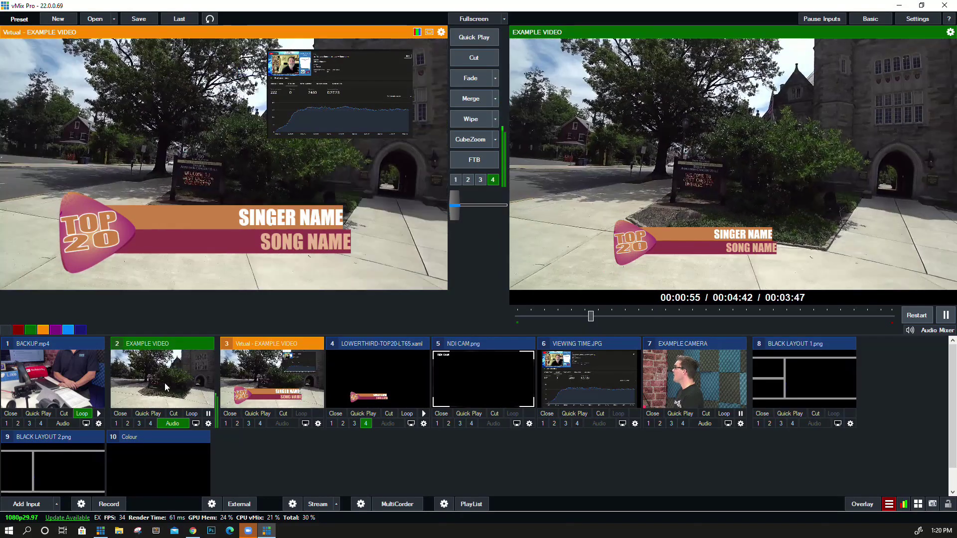
{"action": "left_click", "coordinate": [167, 384]}
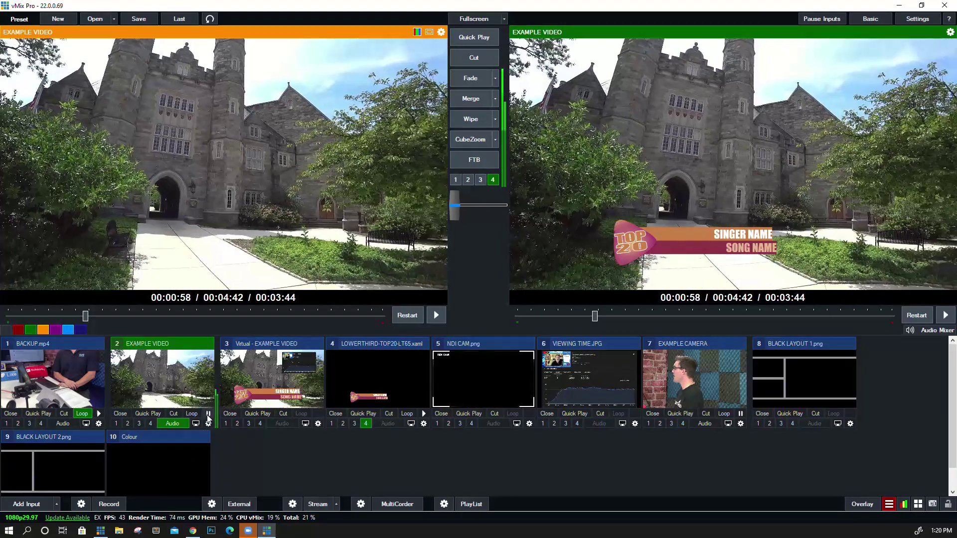
- Assign BACKUP.mp4 to layer 10 and EXAMPLE VIDEO to layer 9, trying side-by-side then full-screen layouts
{"action": "right_click", "coordinate": [187, 466]}
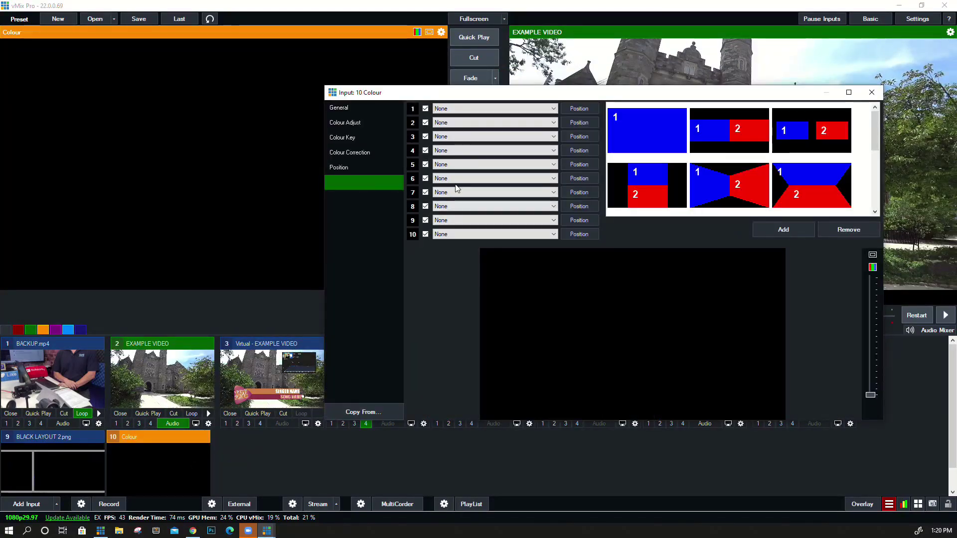
{"action": "left_click", "coordinate": [475, 248]}
{"action": "left_click", "coordinate": [490, 221]}
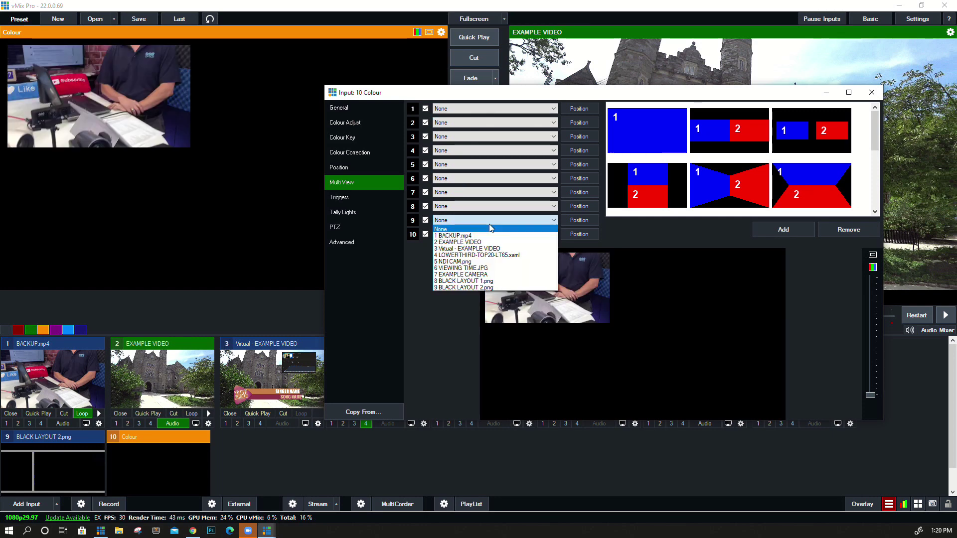
{"action": "left_click", "coordinate": [488, 242]}
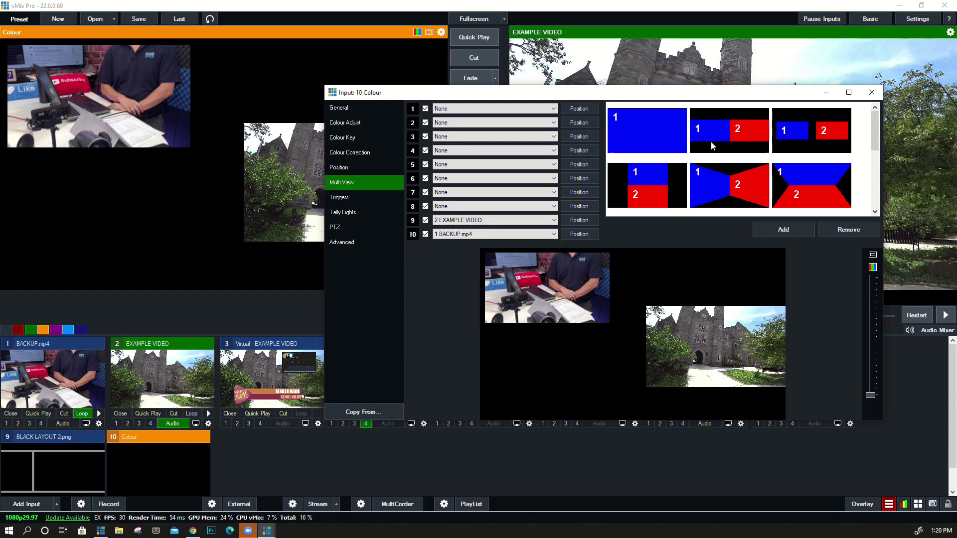
{"action": "left_click", "coordinate": [738, 135]}
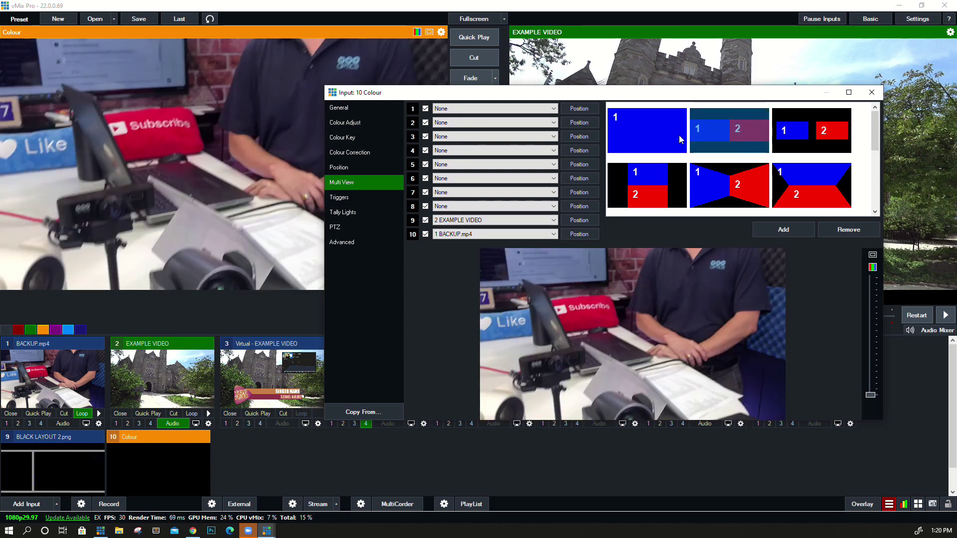
{"action": "left_click", "coordinate": [662, 136]}
- Clear layers 9 and 10, then assign BACKUP.mp4 to layer 1 and EXAMPLE VIDEO to layer 2
{"action": "left_click", "coordinate": [552, 220]}
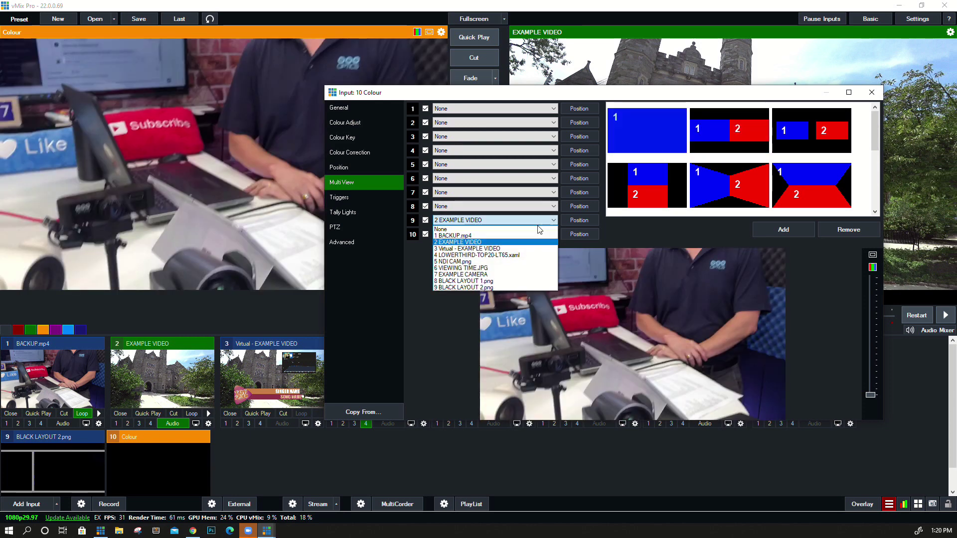
{"action": "left_click", "coordinate": [540, 230]}
{"action": "left_click", "coordinate": [527, 221]}
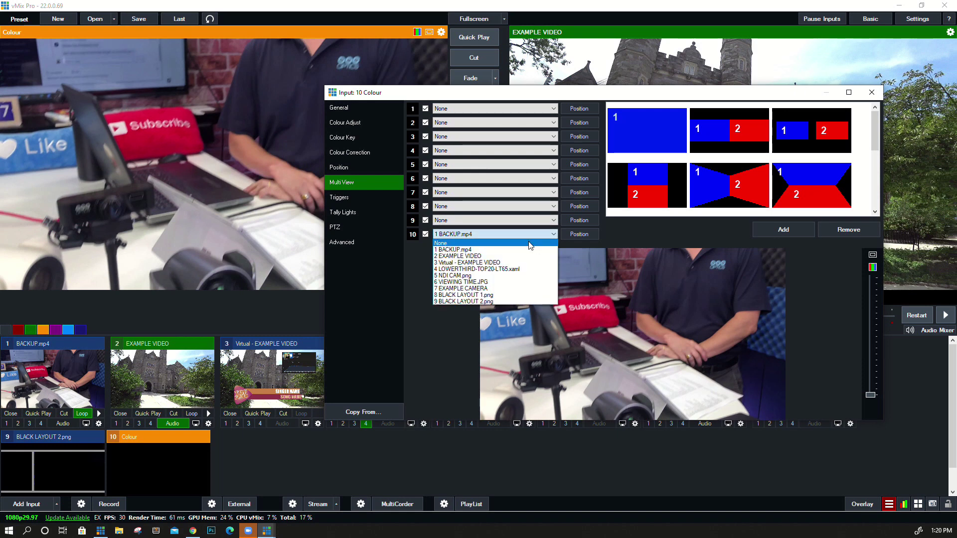
{"action": "left_click", "coordinate": [527, 229]}
{"action": "left_click", "coordinate": [532, 109]}
{"action": "left_click", "coordinate": [526, 122]}
{"action": "left_click", "coordinate": [526, 122]}
{"action": "left_click", "coordinate": [518, 144]}
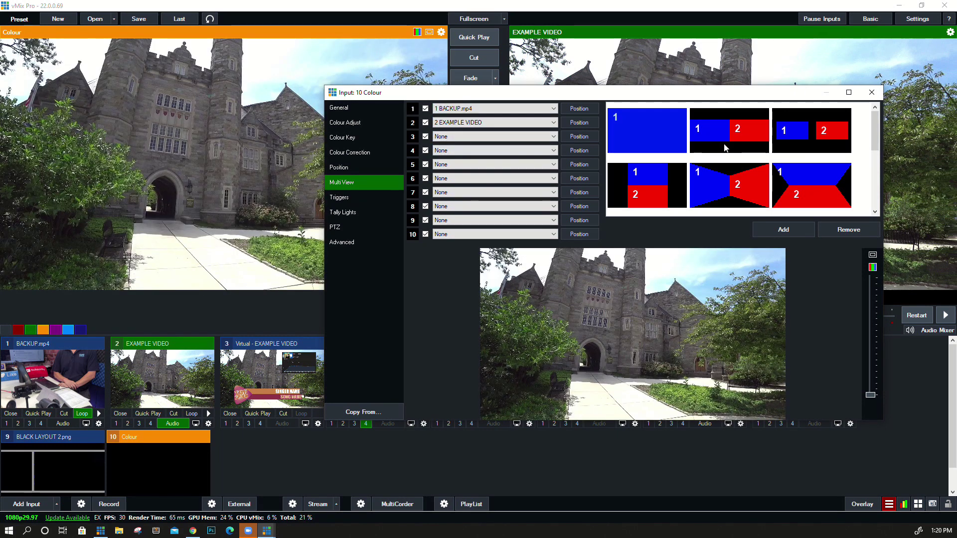
- Try the two-box, stacked, angled 3-D and picture-in-picture layout presets
{"action": "left_click", "coordinate": [778, 148]}
{"action": "left_click", "coordinate": [657, 174]}
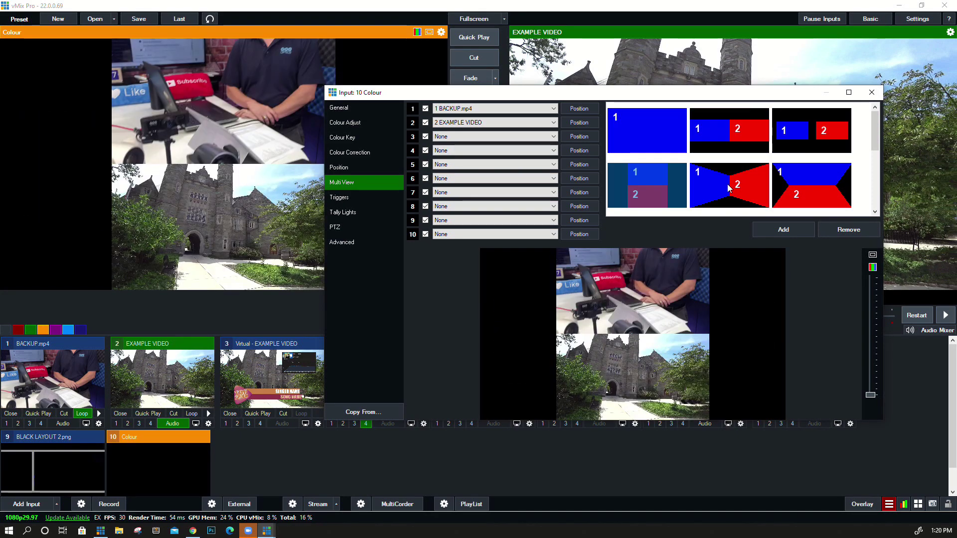
{"action": "left_click", "coordinate": [729, 190]}
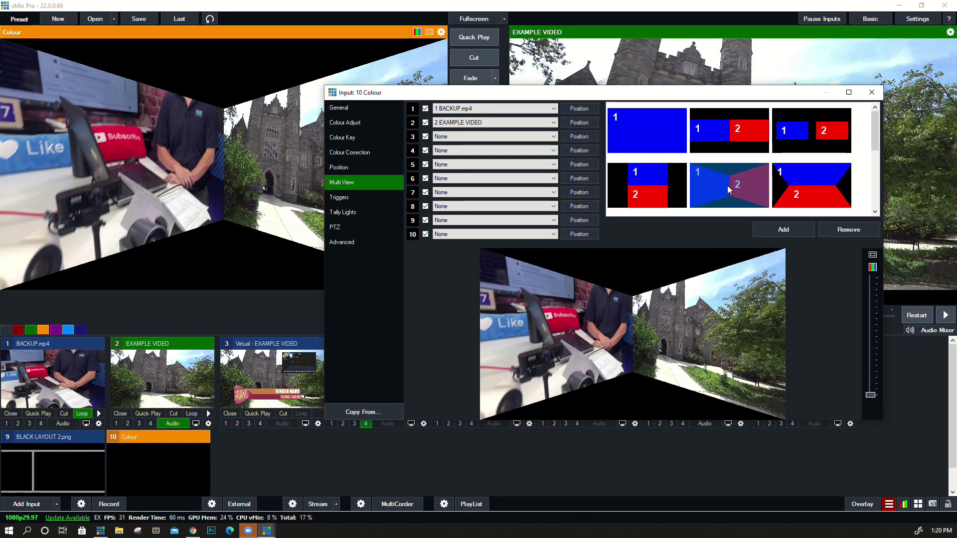
{"action": "left_click", "coordinate": [815, 185]}
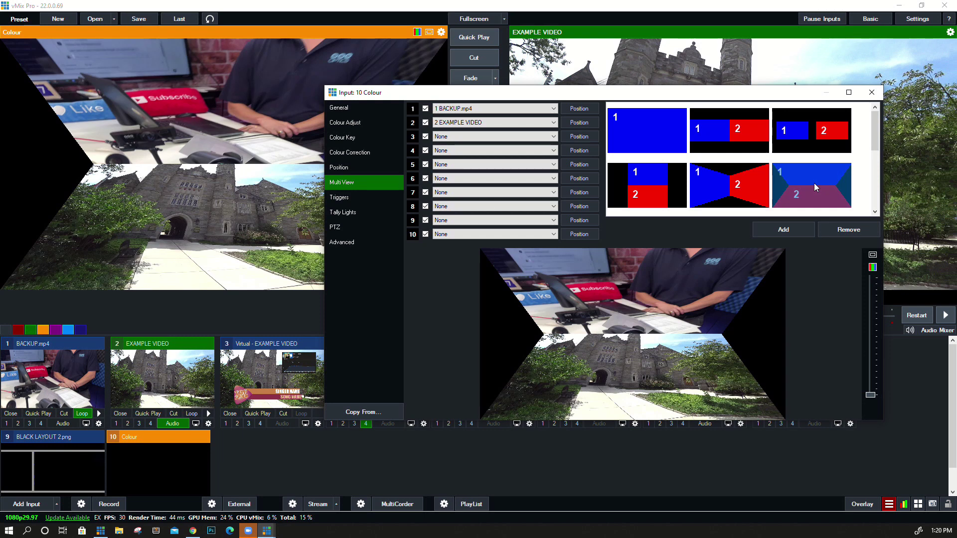
{"action": "scroll", "coordinate": [798, 180], "scroll_direction": "down", "scroll_amount": 2}
{"action": "left_click", "coordinate": [722, 176]}
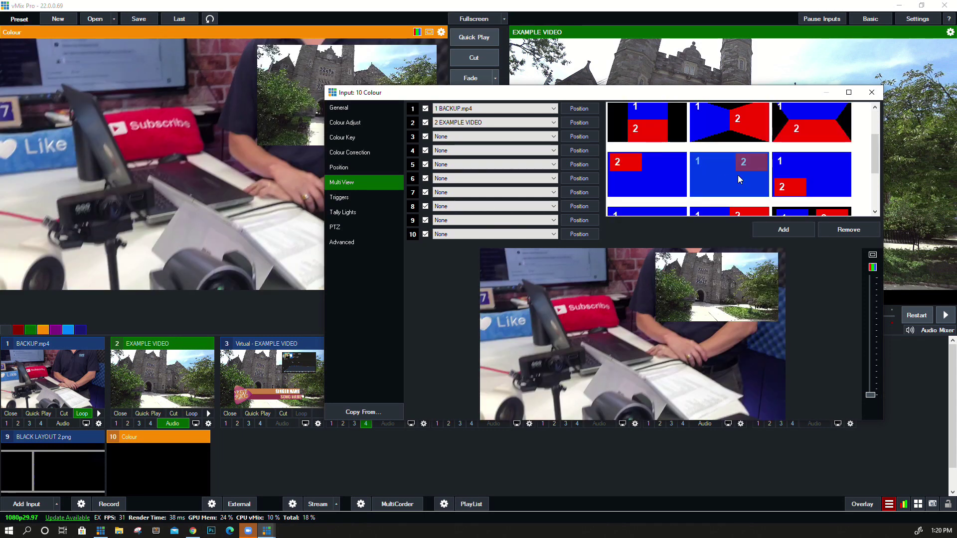
{"action": "left_click", "coordinate": [824, 181]}
{"action": "left_click", "coordinate": [663, 166]}
- Try bottom-right picture-in-picture, four-quadrant, bordered four-quadrant and 3x3 grid layouts
{"action": "scroll", "coordinate": [678, 164], "scroll_direction": "down", "scroll_amount": 2}
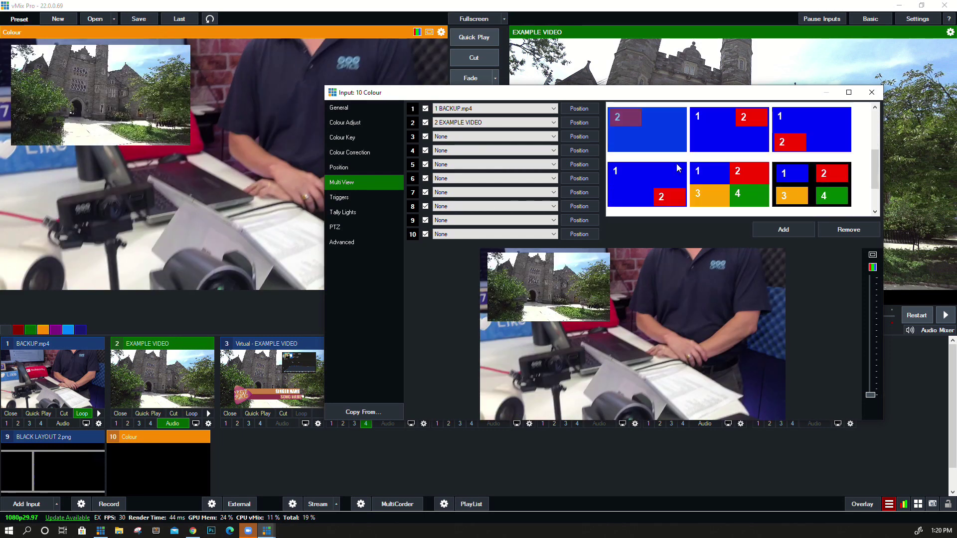
{"action": "left_click", "coordinate": [677, 169]}
{"action": "left_click", "coordinate": [714, 169]}
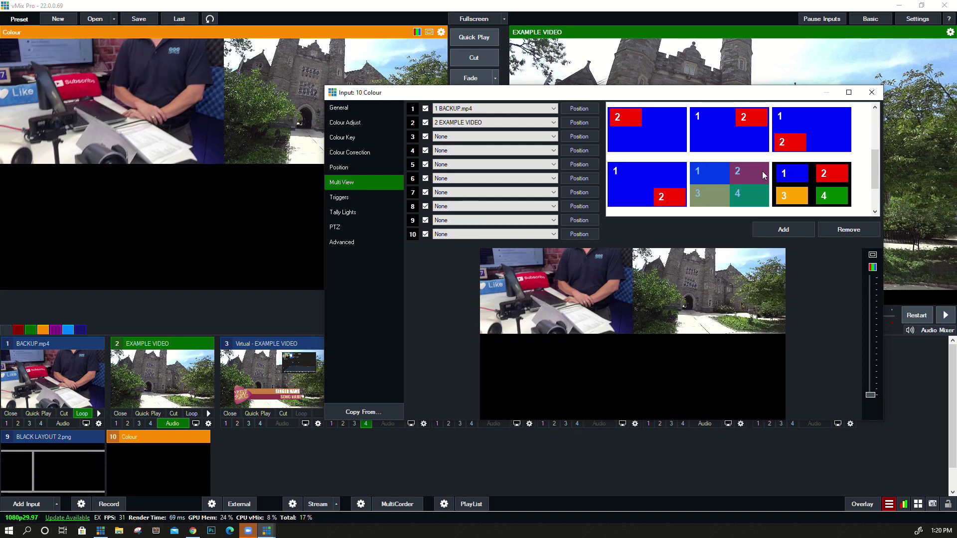
{"action": "left_click", "coordinate": [804, 179]}
{"action": "scroll", "coordinate": [803, 176], "scroll_direction": "down", "scroll_amount": 2}
{"action": "left_click", "coordinate": [671, 191]}
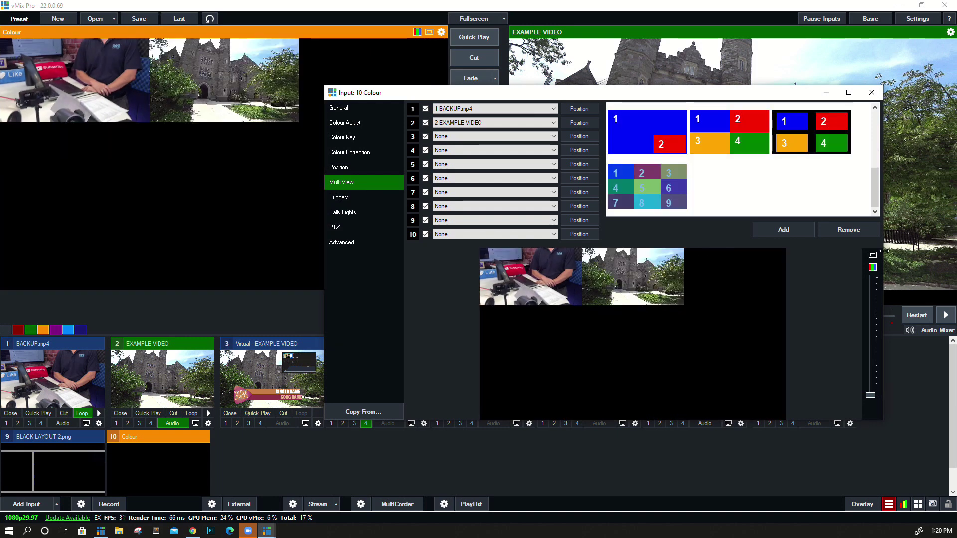
- Reset layers 2 and 1 to no source
{"action": "left_click", "coordinate": [524, 124]}
{"action": "left_click", "coordinate": [499, 132]}
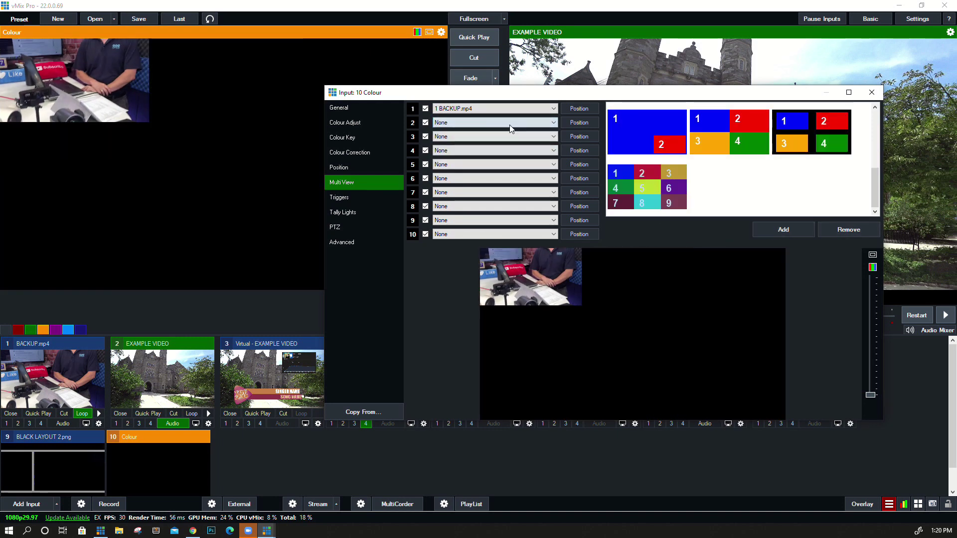
{"action": "left_click", "coordinate": [516, 108]}
{"action": "left_click", "coordinate": [498, 117]}
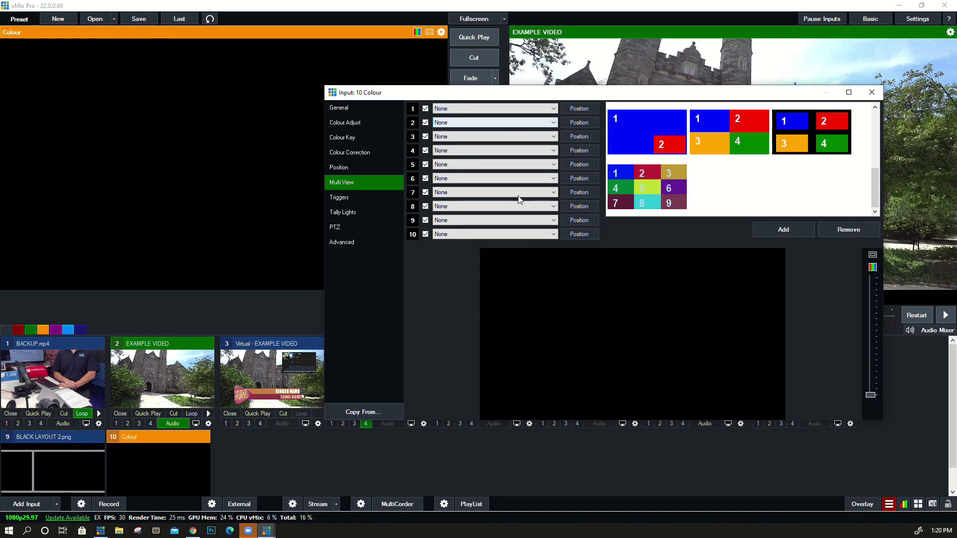
- Set layer 10 to BLACK LAYOUT 2.png, layer 8 to EXAMPLE VIDEO, leave layer 9 empty, and nudge the layout up-right
{"action": "left_click", "coordinate": [501, 235]}
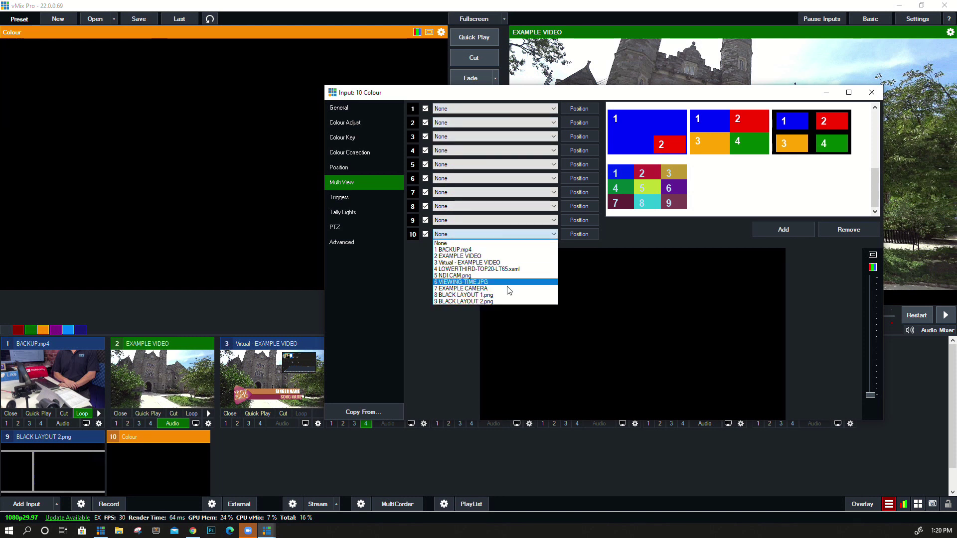
{"action": "left_click", "coordinate": [501, 301]}
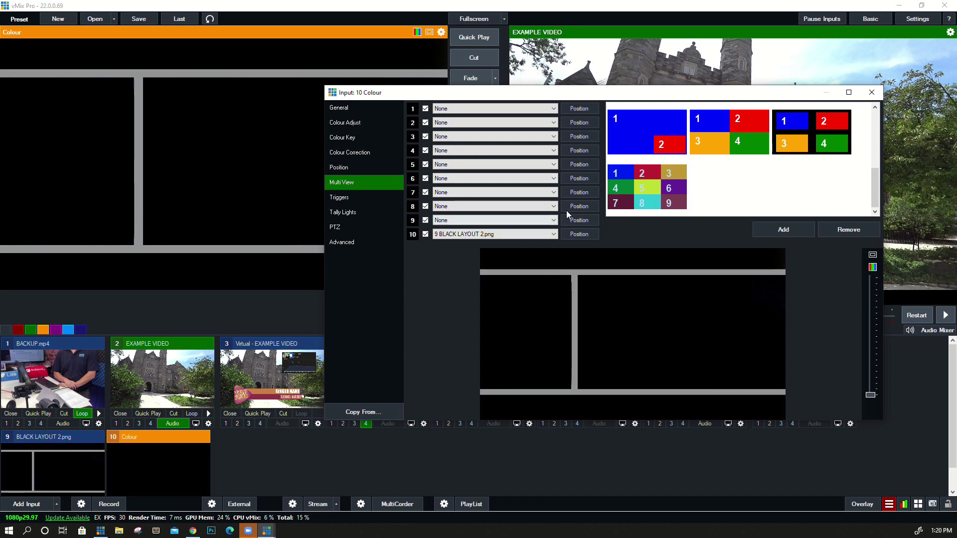
{"action": "left_click", "coordinate": [536, 220]}
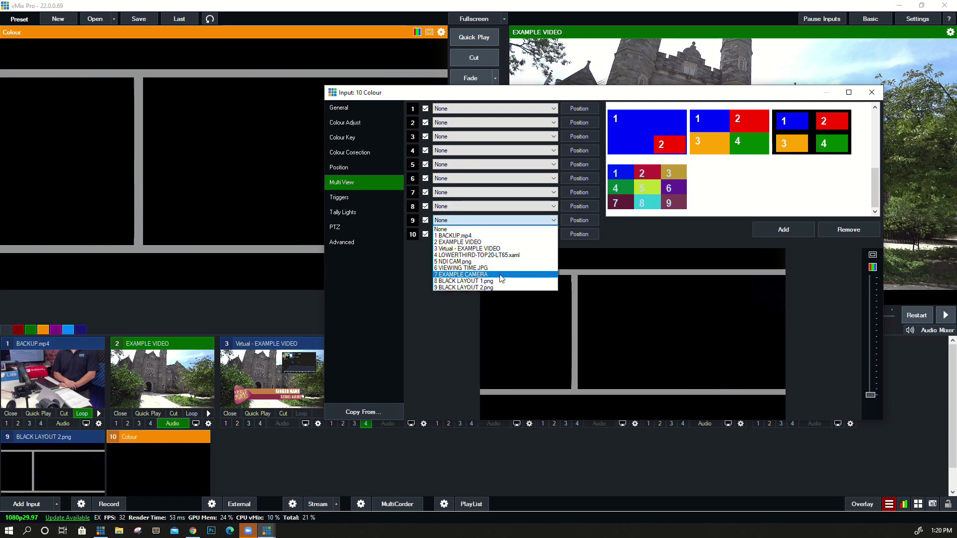
{"action": "left_click", "coordinate": [511, 218]}
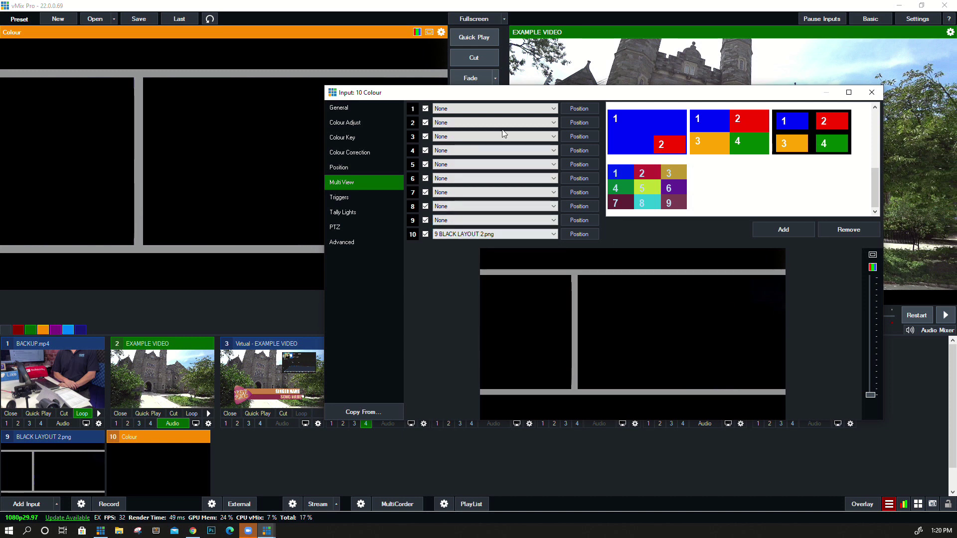
{"action": "left_click", "coordinate": [488, 206]}
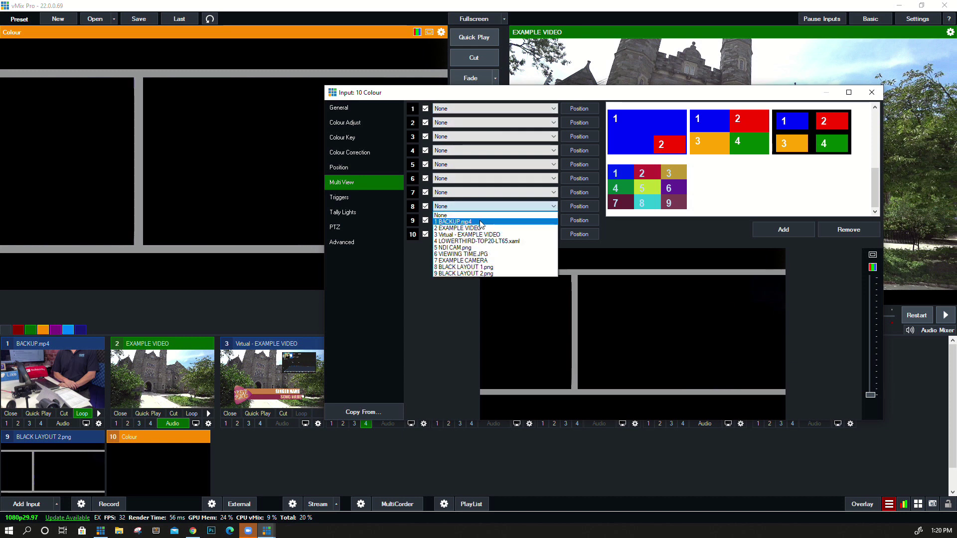
{"action": "left_click", "coordinate": [483, 229]}
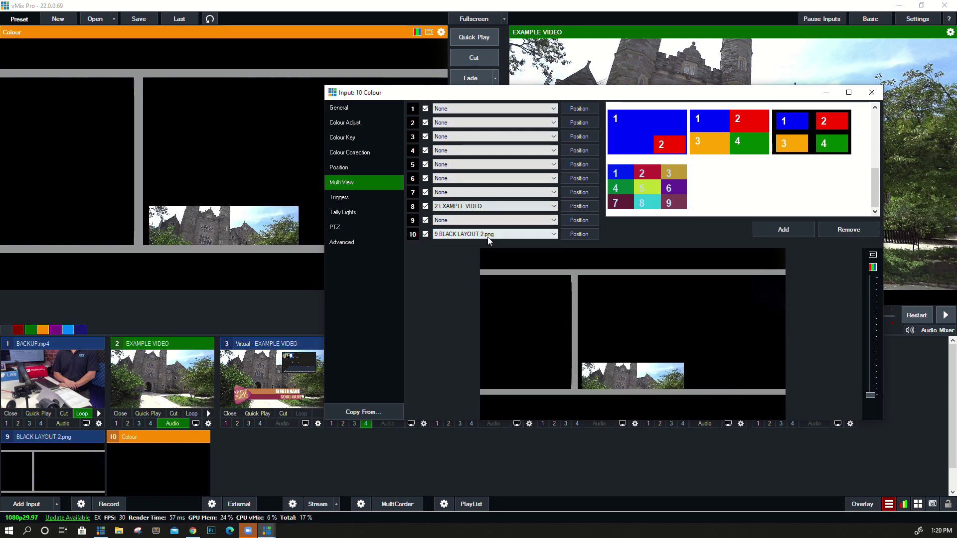
{"action": "left_click_drag", "start_coordinate": [644, 373], "coordinate": [659, 329]}
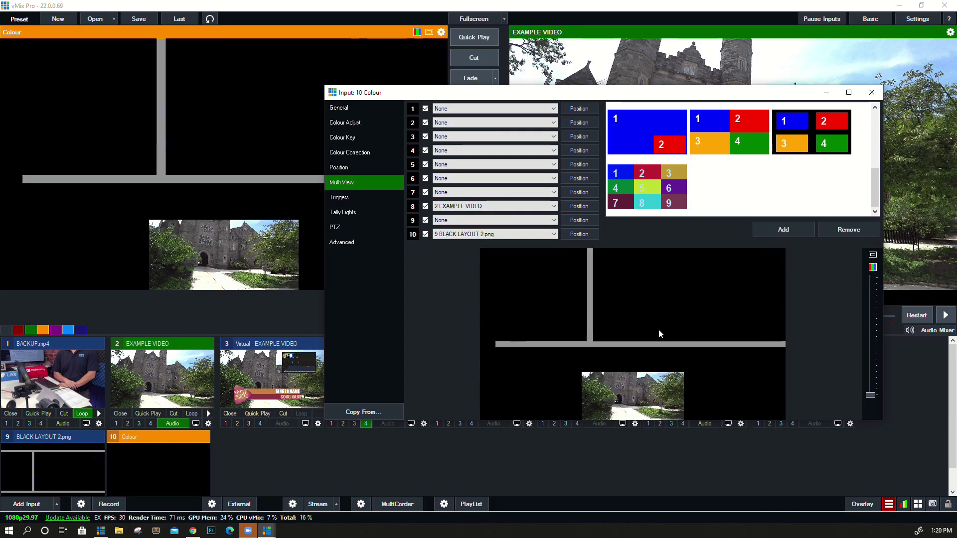
- Reset the black layout layer's Pan X and Pan Y to 0
{"action": "left_click", "coordinate": [580, 235]}
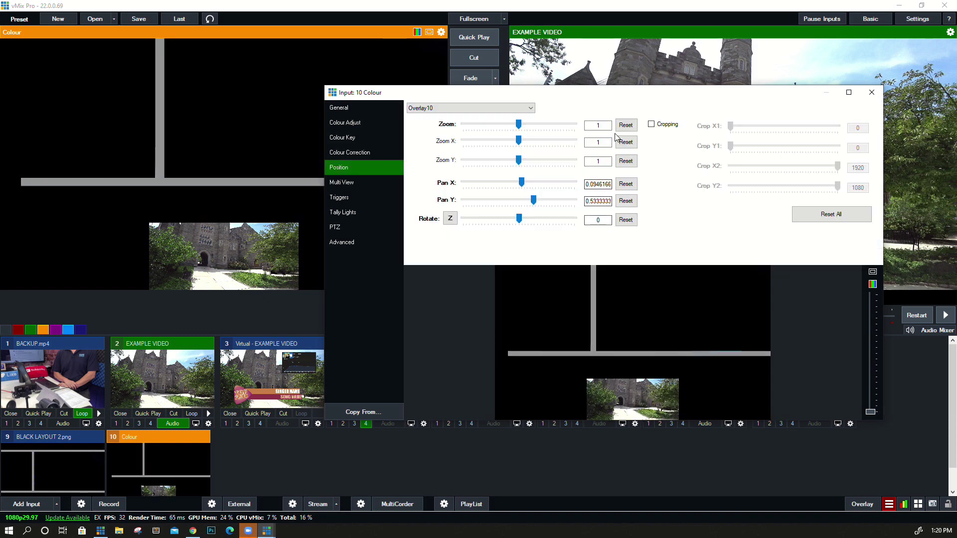
{"action": "left_click", "coordinate": [624, 183]}
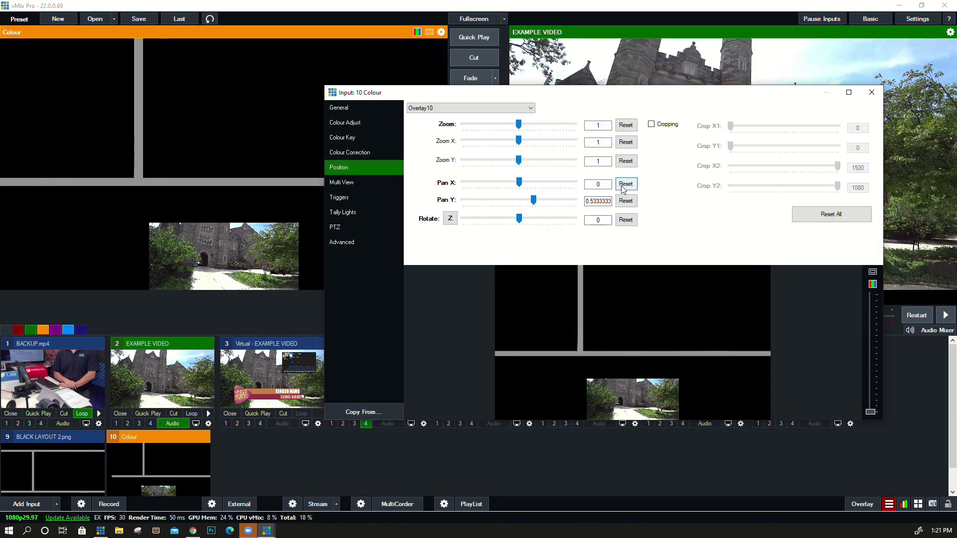
{"action": "left_click", "coordinate": [626, 200]}
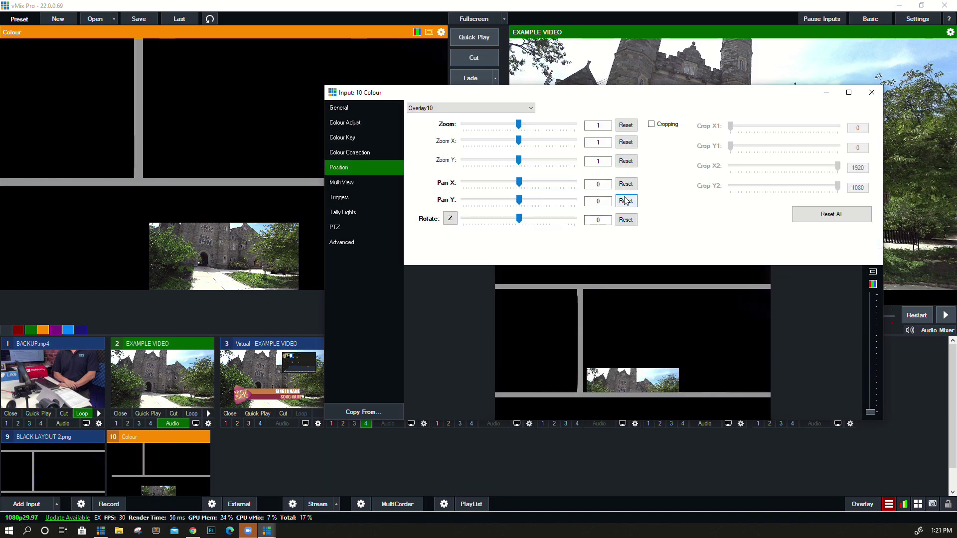
{"action": "left_click", "coordinate": [375, 185]}
- Move EXAMPLE VIDEO into the layout's large right-hand box and zoom it to 0.6534
{"action": "left_click", "coordinate": [580, 206]}
{"action": "left_click_drag", "start_coordinate": [628, 383], "coordinate": [643, 344]}
{"action": "scroll", "coordinate": [644, 342], "scroll_direction": "up", "scroll_amount": 5}
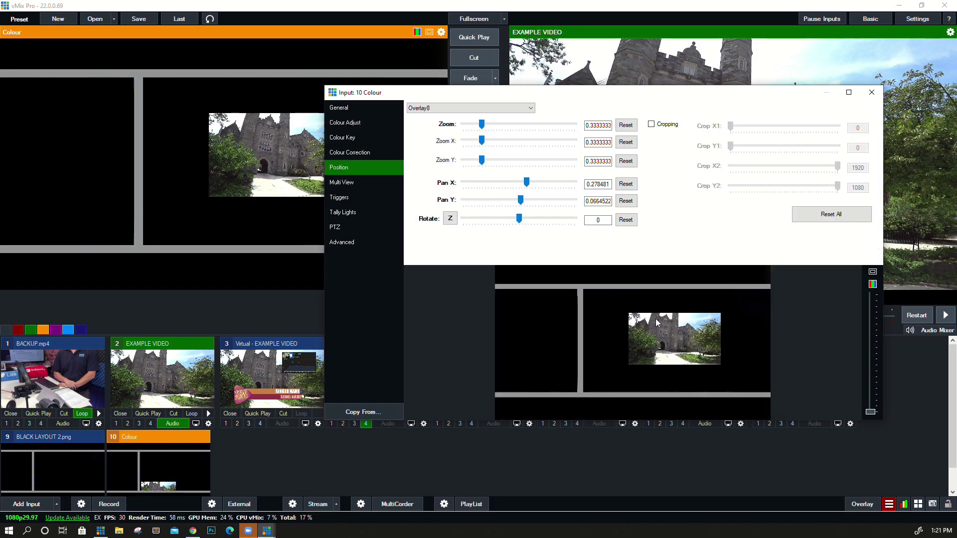
{"action": "scroll", "coordinate": [705, 325], "scroll_direction": "up", "scroll_amount": 4}
{"action": "scroll", "coordinate": [677, 327], "scroll_direction": "up", "scroll_amount": 3}
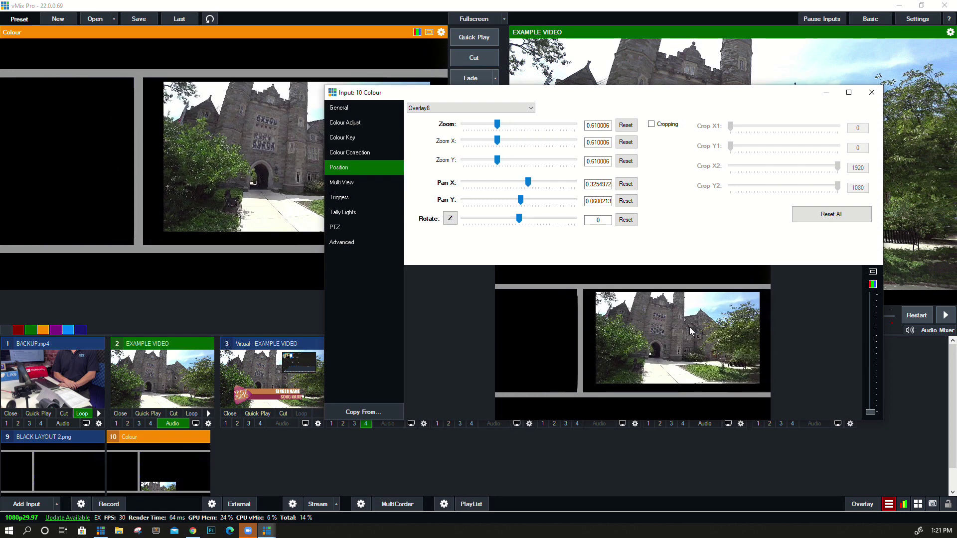
{"action": "scroll", "coordinate": [699, 330], "scroll_direction": "up", "scroll_amount": 2}
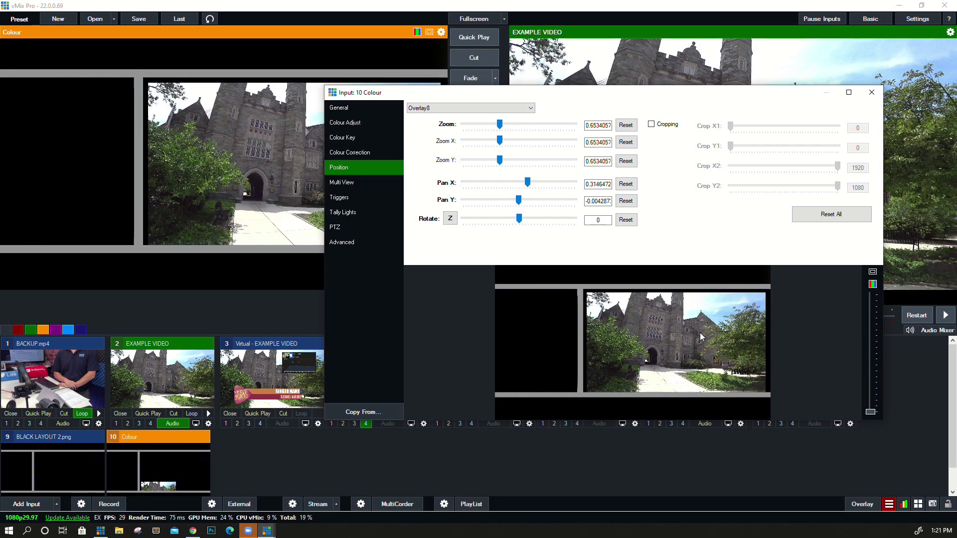
- Assign 7 EXAMPLE CAMERA to layer 7 of the Colour multi-view
{"action": "left_click", "coordinate": [354, 179]}
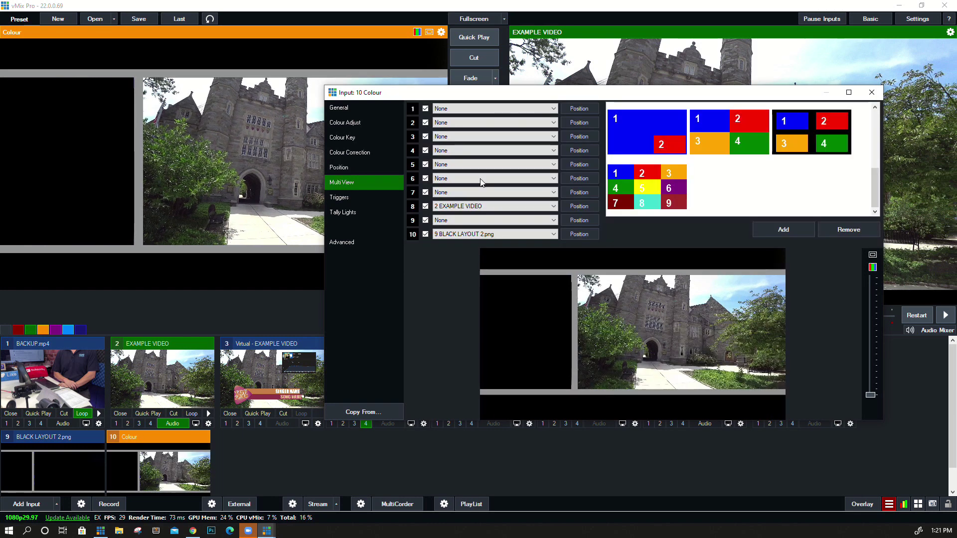
{"action": "left_click", "coordinate": [475, 193]}
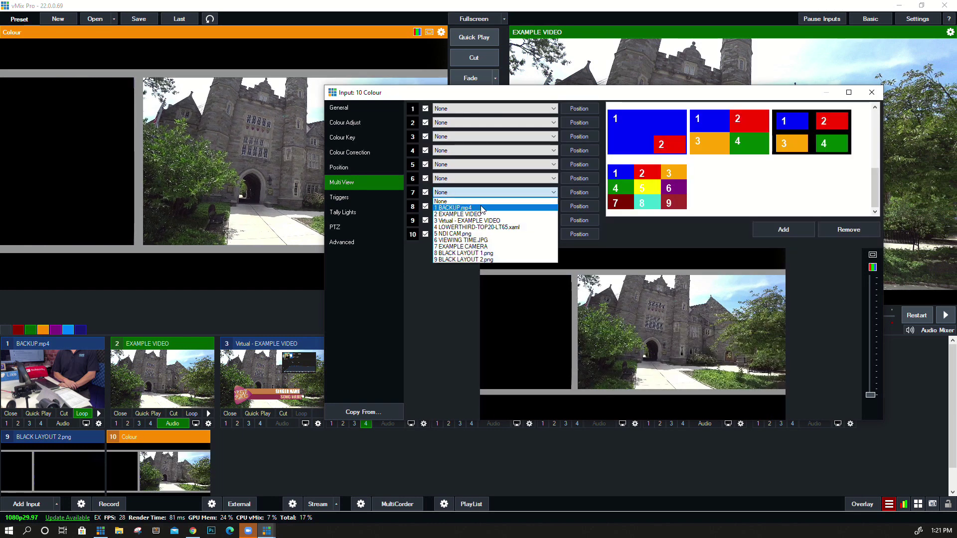
{"action": "left_click", "coordinate": [486, 247]}
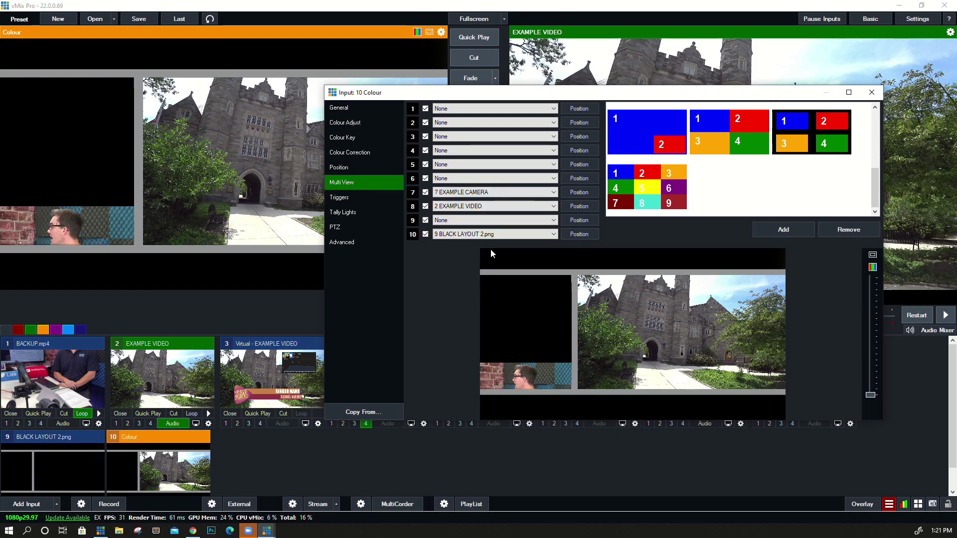
- Position the camera layer (zoom 0.6986) and raise Crop X1 so it fills the left box
{"action": "left_click", "coordinate": [579, 193]}
{"action": "left_click_drag", "start_coordinate": [554, 373], "coordinate": [644, 313]}
{"action": "left_click_drag", "start_coordinate": [561, 315], "coordinate": [563, 319]}
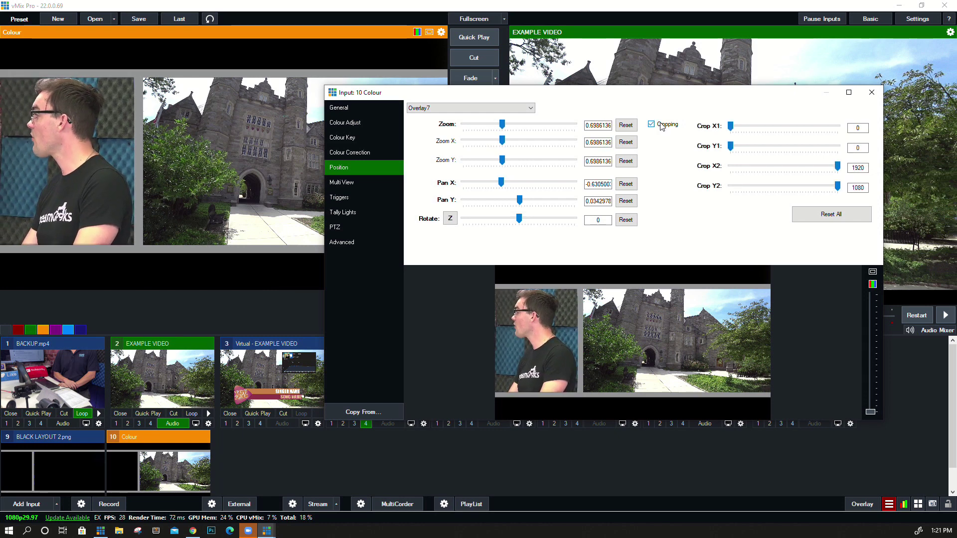
{"action": "left_click_drag", "start_coordinate": [741, 130], "coordinate": [769, 139]}
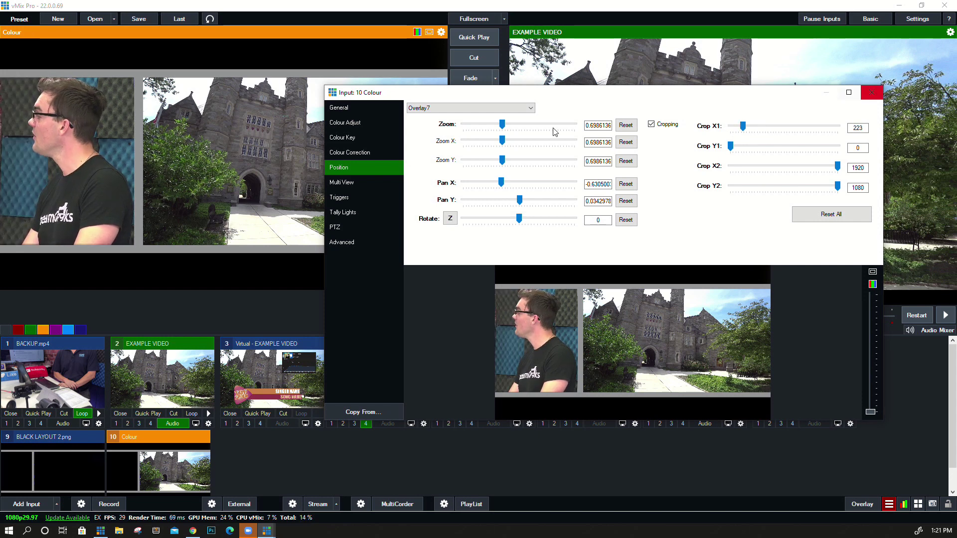
{"action": "left_click", "coordinate": [369, 183]}
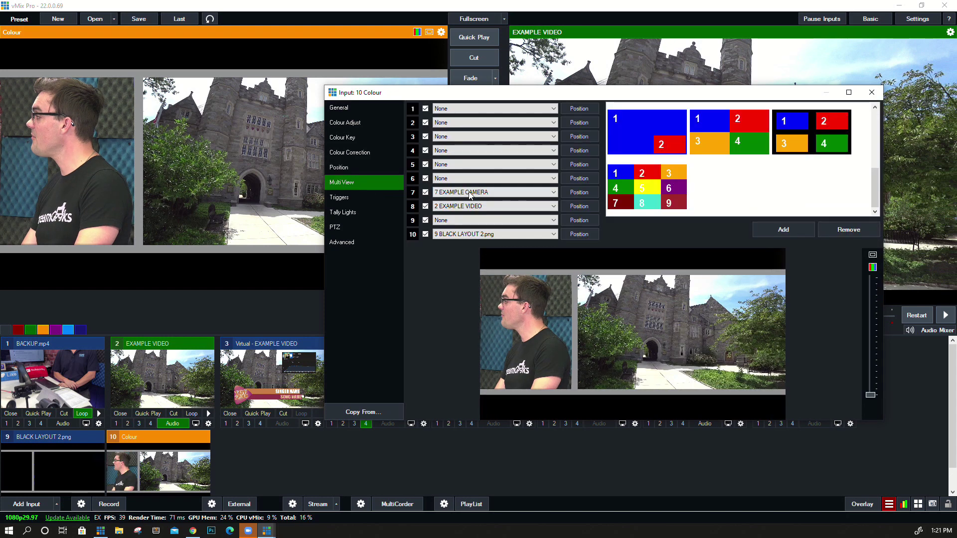
- Pick an input for layer 9, close the Colour settings, and cut the Colour multi-view live
{"action": "left_click", "coordinate": [494, 220]}
{"action": "left_click", "coordinate": [496, 264]}
{"action": "left_click", "coordinate": [871, 94]}
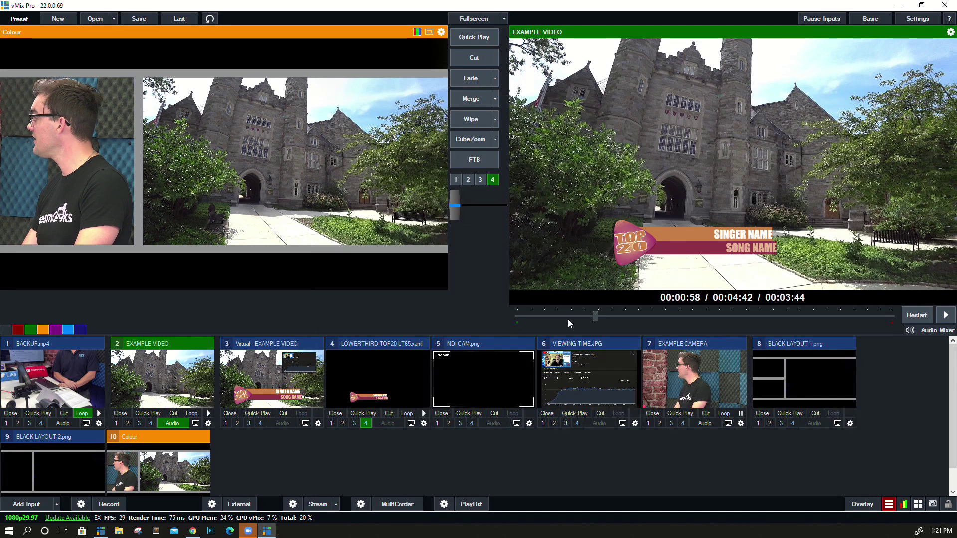
{"action": "left_click", "coordinate": [468, 59]}
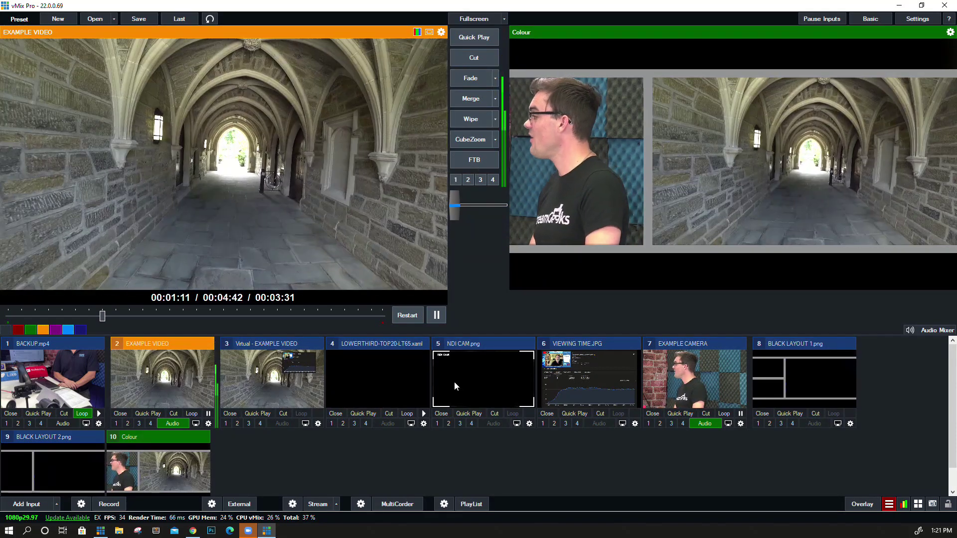
- Preview EXAMPLE CAMERA and add 5 NDI CAM.png as its multi-view layer 10
{"action": "left_click", "coordinate": [678, 388]}
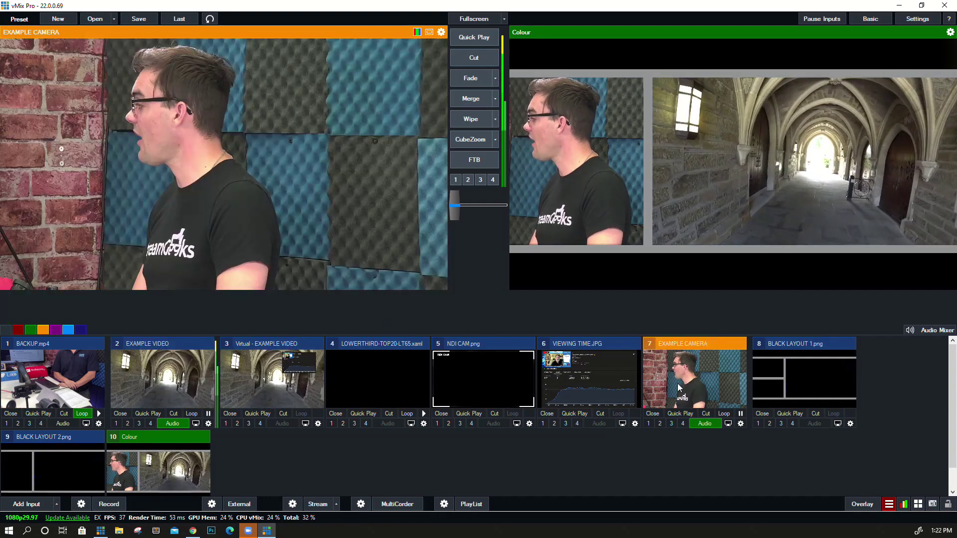
{"action": "left_click", "coordinate": [678, 388]}
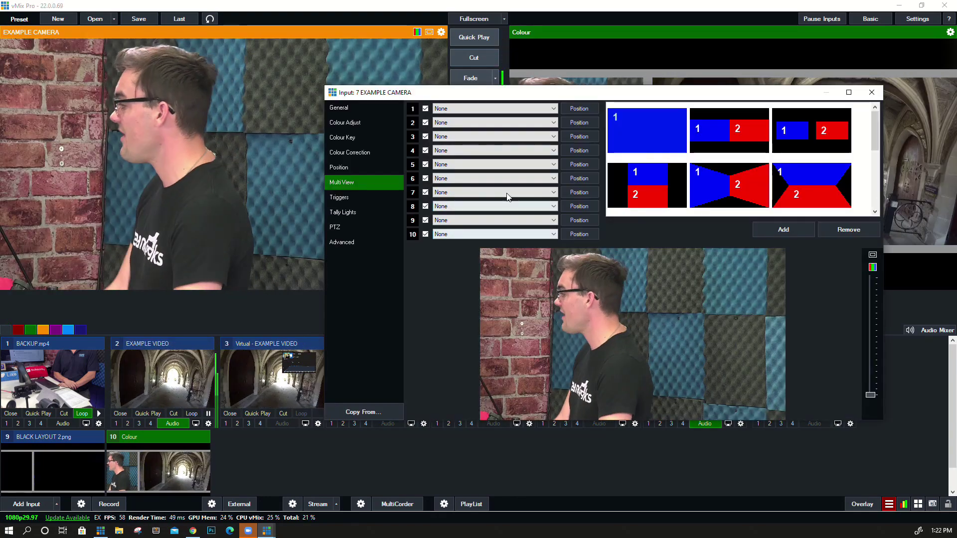
{"action": "left_click", "coordinate": [507, 234]}
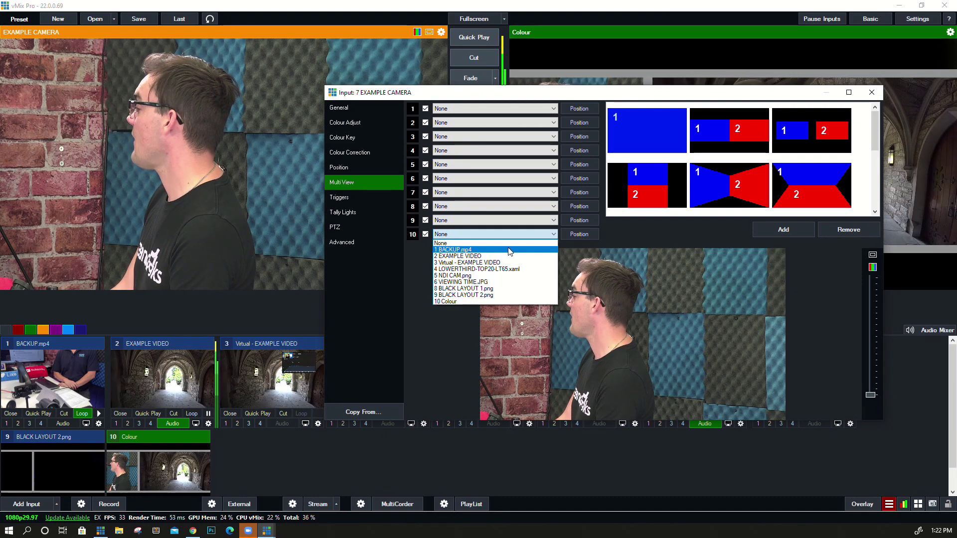
{"action": "left_click", "coordinate": [504, 275]}
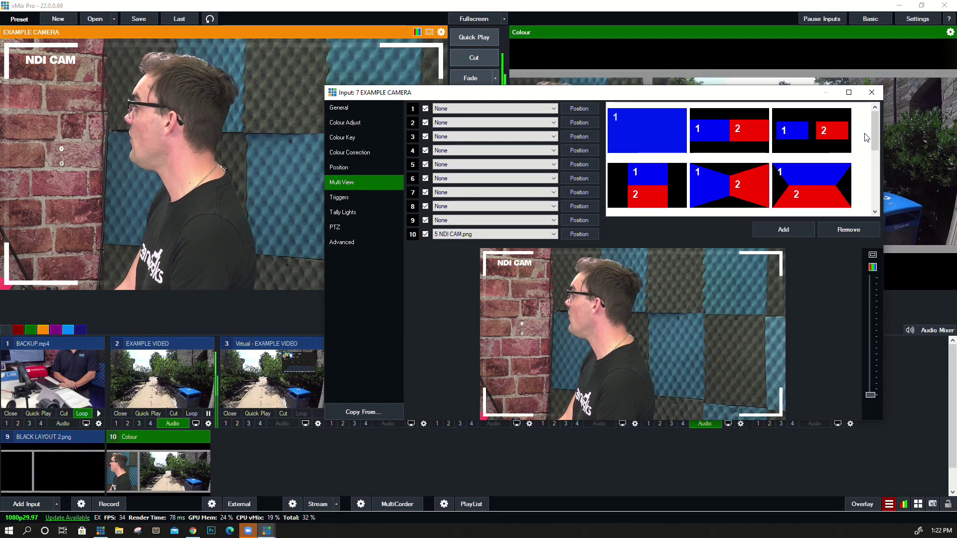
{"action": "left_click", "coordinate": [872, 93]}
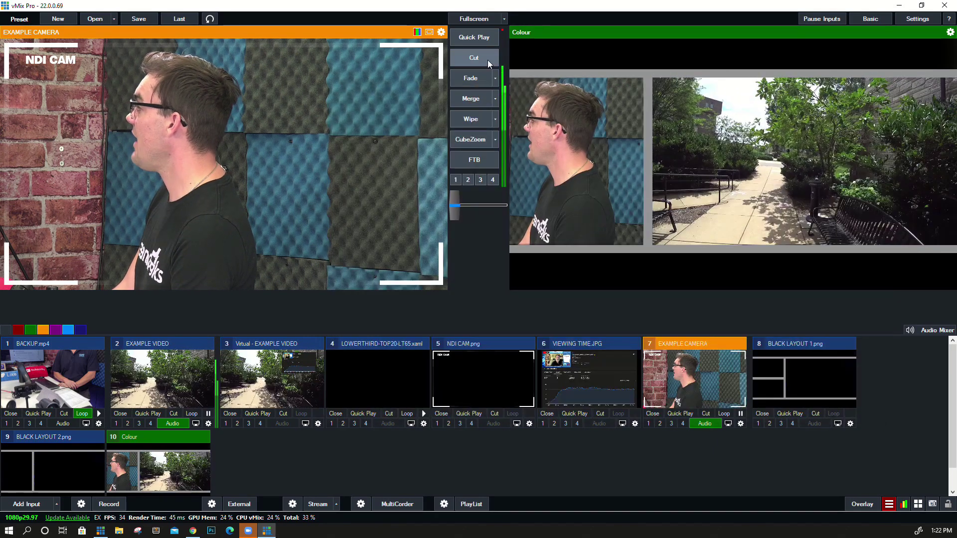
- Cut EXAMPLE CAMERA live and set its multi-view layer 10 back to None
{"action": "left_click", "coordinate": [487, 60]}
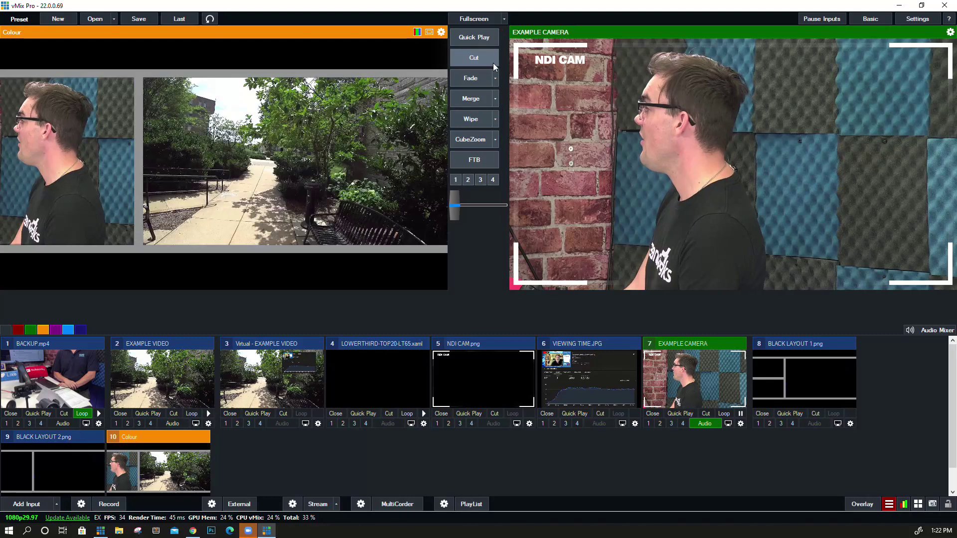
{"action": "double_click", "coordinate": [663, 396]}
{"action": "left_click", "coordinate": [483, 234]}
{"action": "left_click", "coordinate": [487, 243]}
{"action": "left_click", "coordinate": [872, 92]}
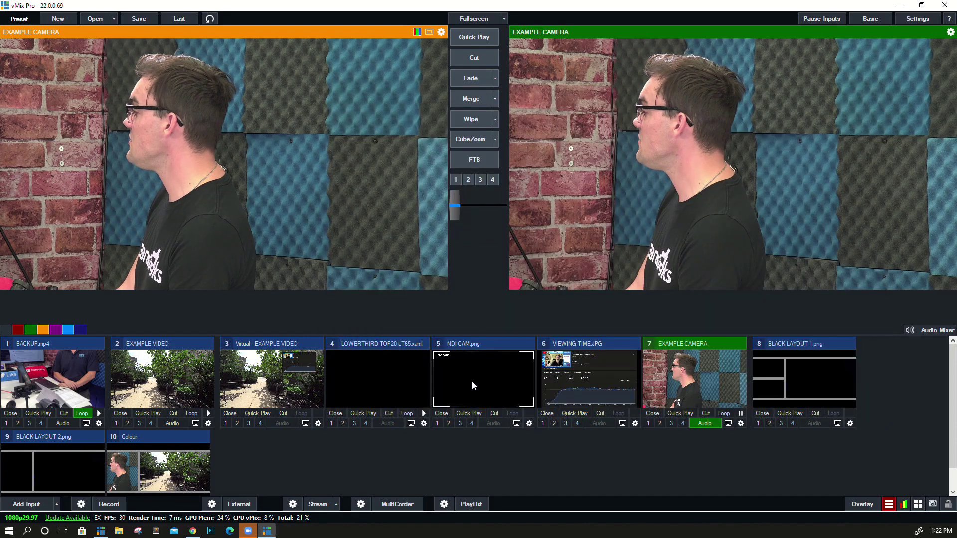
- Toggle the NDI CAM overlay 4 on and off, then show the TOP20 lower third on overlay 3
{"action": "left_click", "coordinate": [471, 423]}
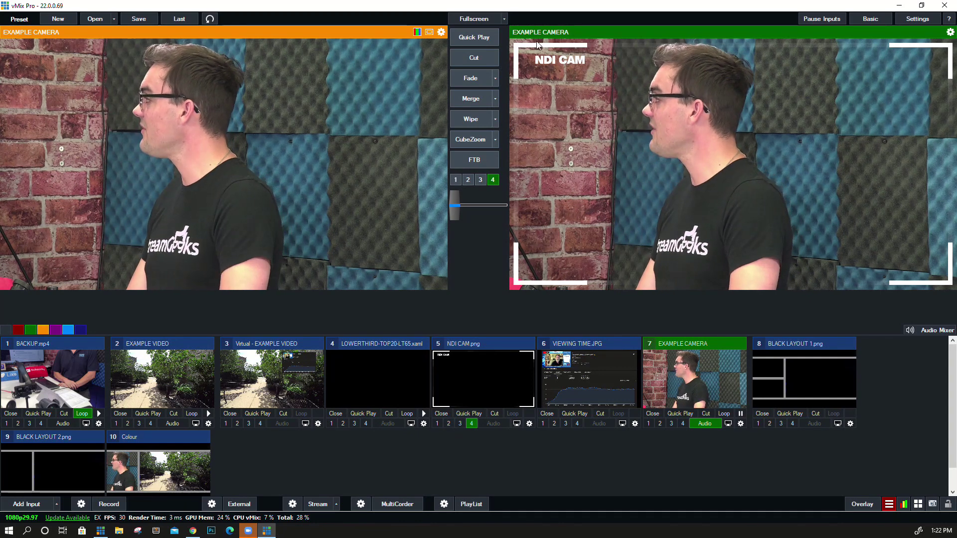
{"action": "left_click", "coordinate": [472, 424]}
{"action": "left_click", "coordinate": [354, 424]}
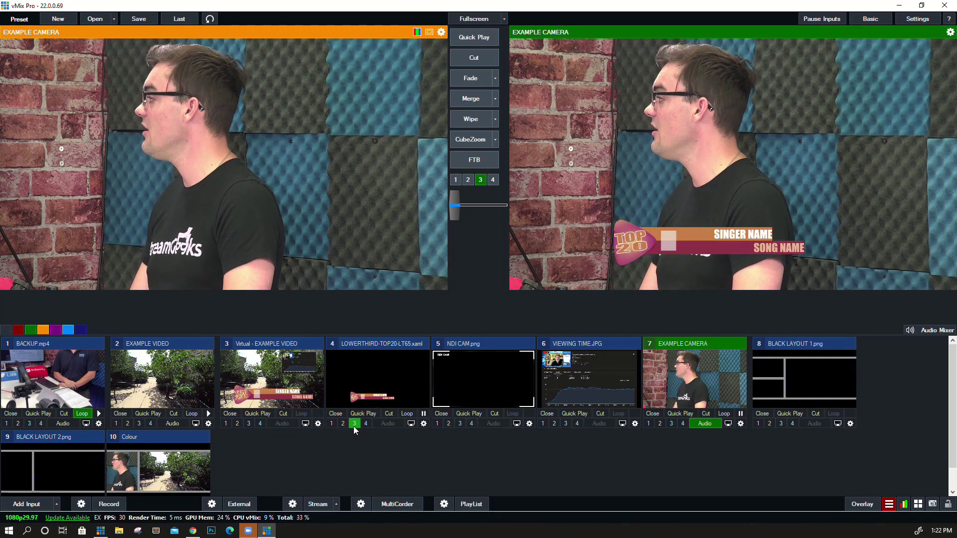